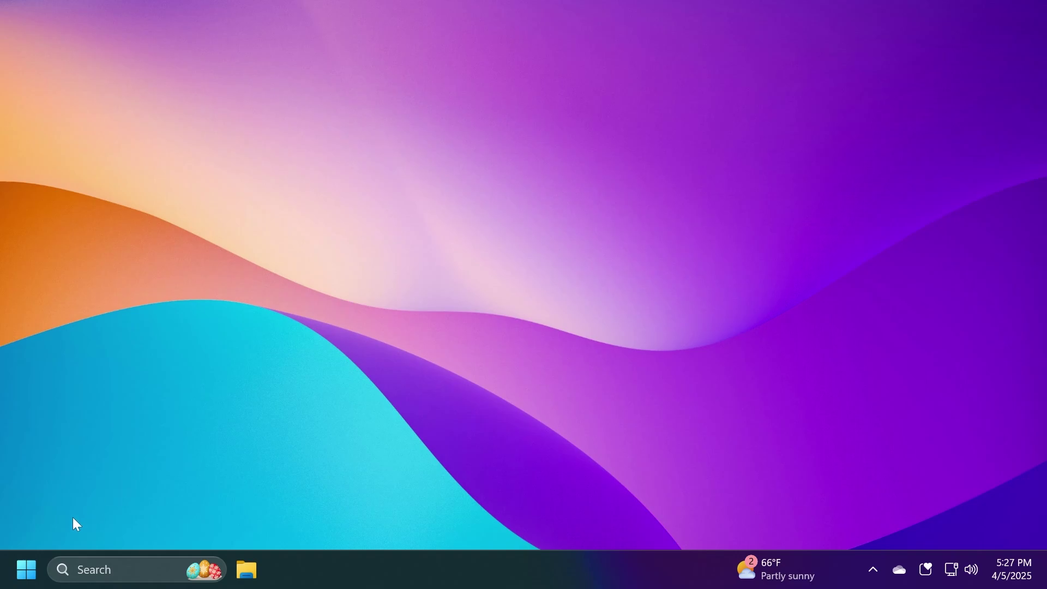
Look over the current Start menu's category layout, then close it.
left_click(26, 570)
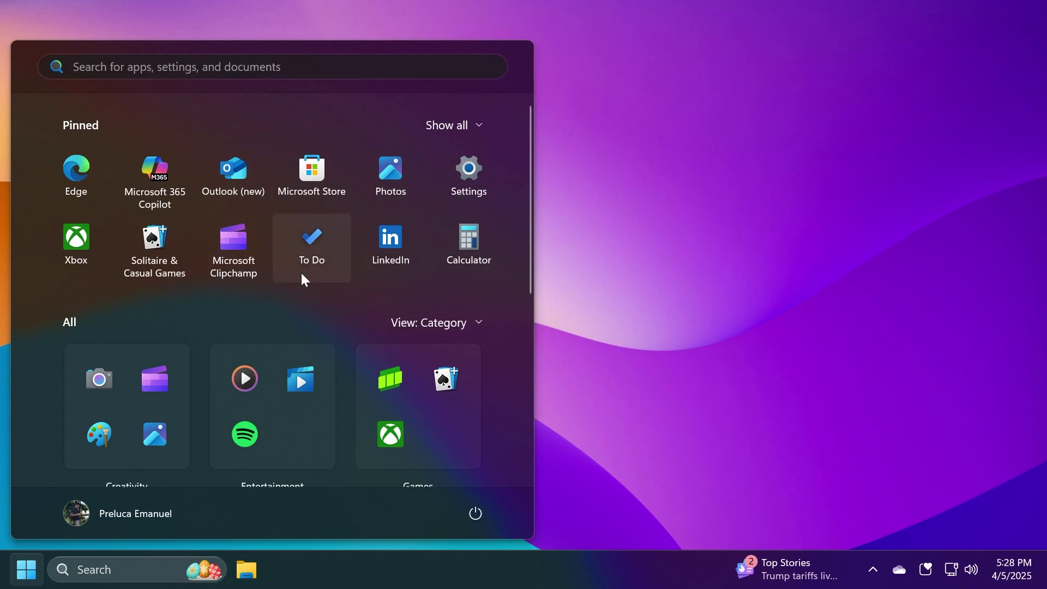
left_click(603, 284)
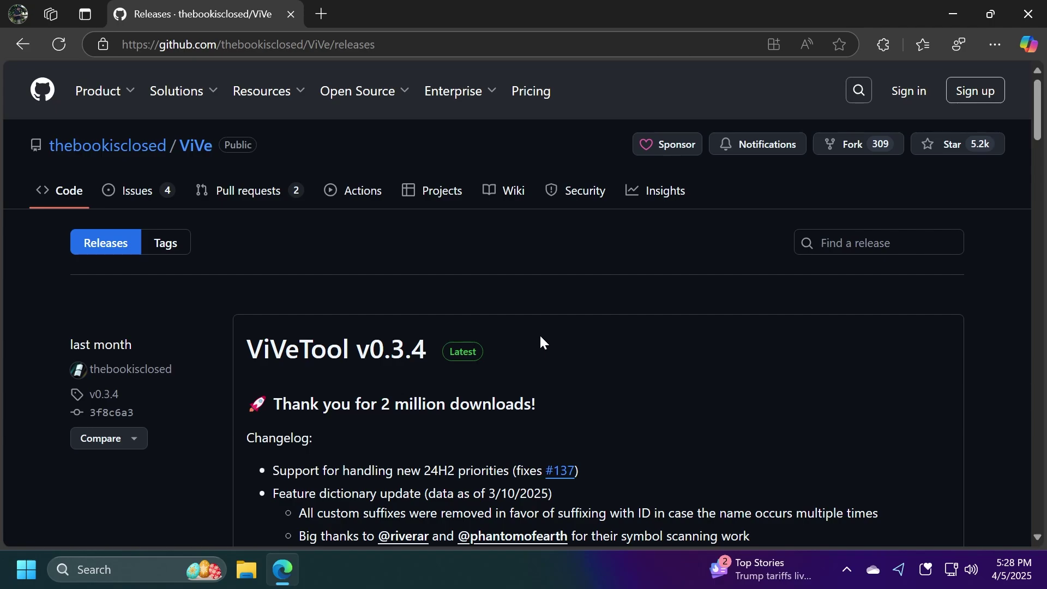
Download ViVeTool-v0.3.4-IntelAmd.zip from the release's Assets list.
scroll(520, 333, "down", 3)
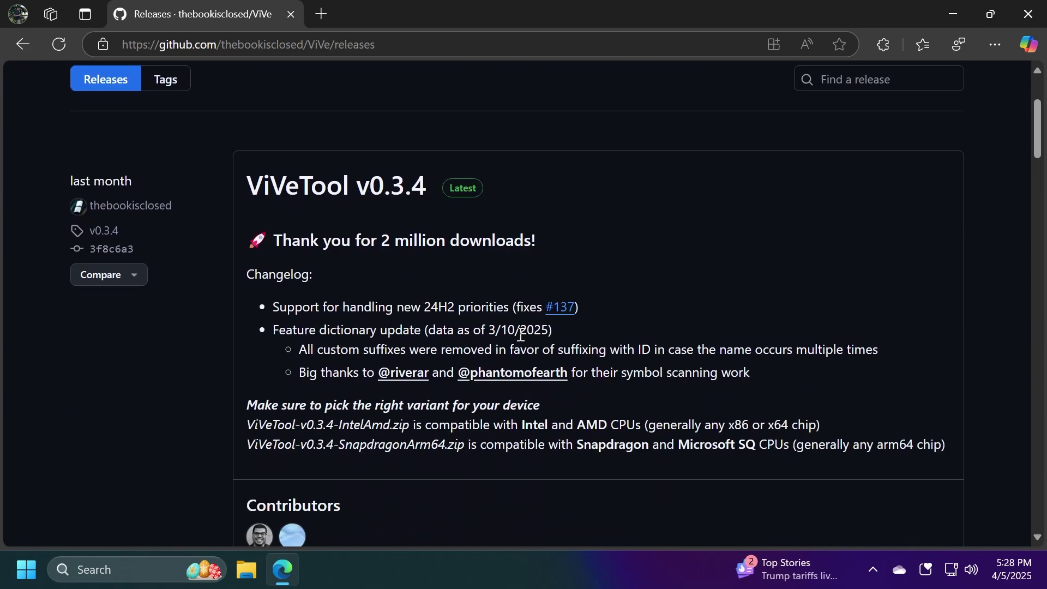
scroll(521, 333, "down", 1)
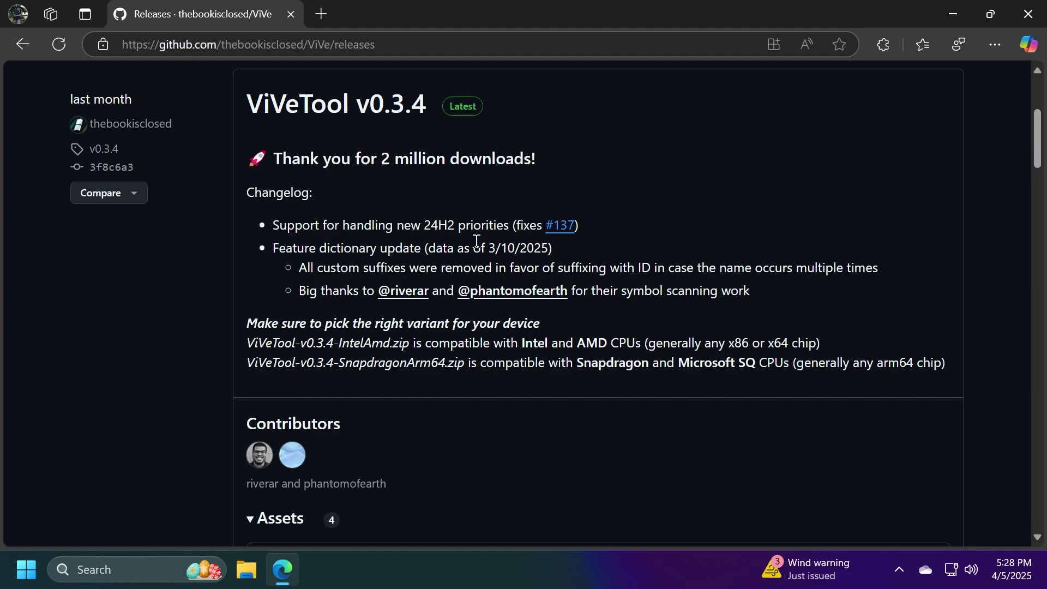
scroll(458, 327, "down", 3)
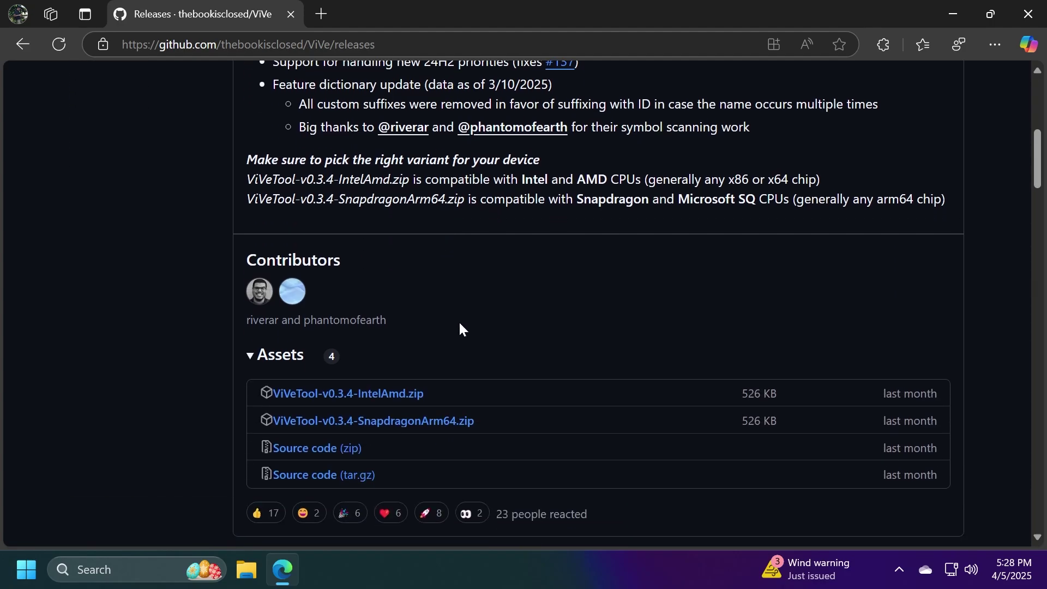
left_click(374, 396)
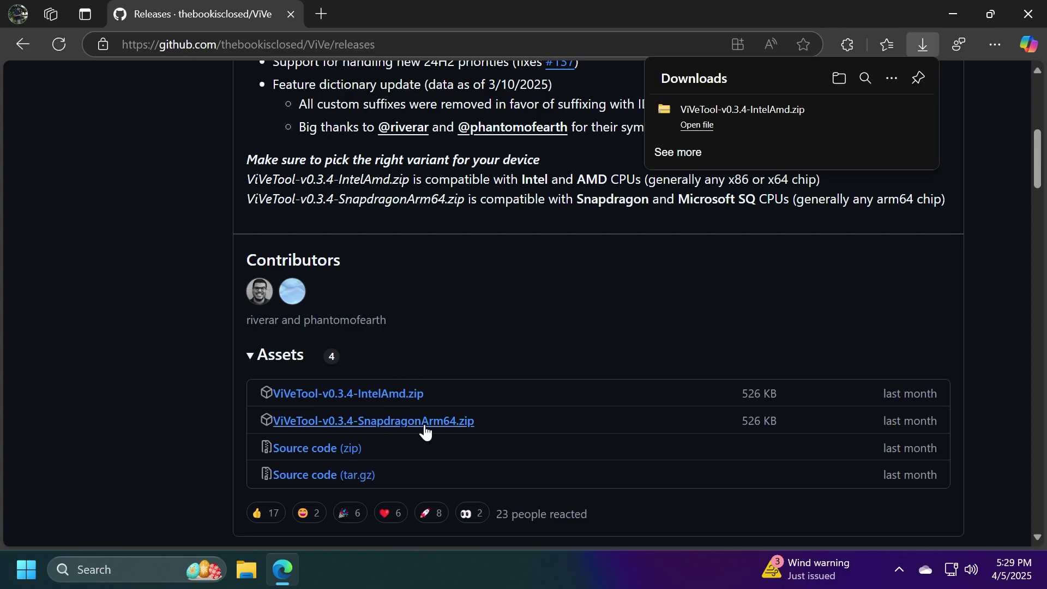
Extract the ViVeTool zip into C:\Hidden Features, copying that path and replacing existing files.
left_click(741, 112)
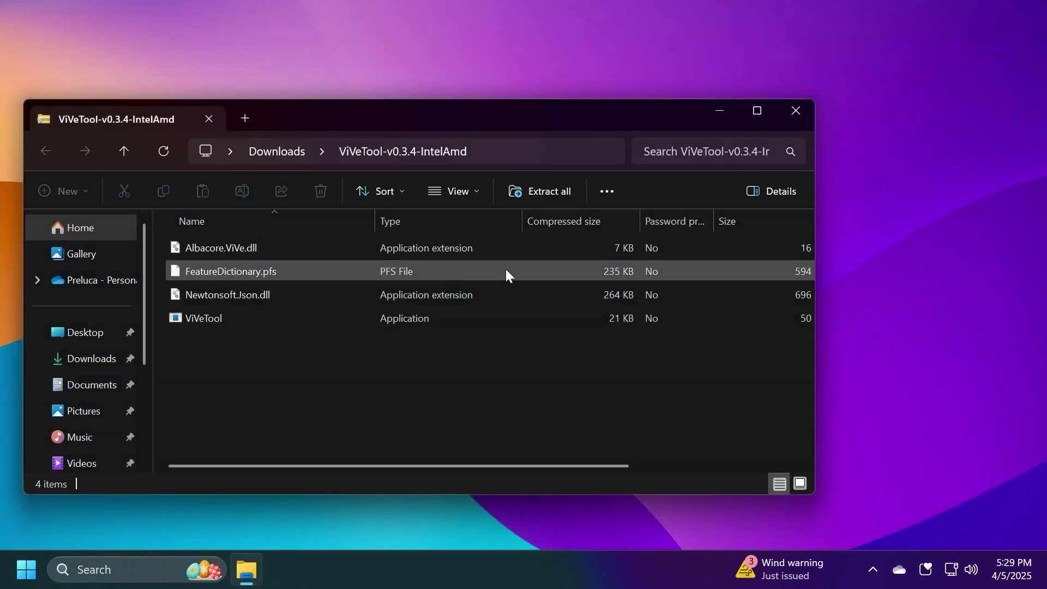
left_click(551, 192)
left_click(693, 203)
scroll(344, 328, "down", 3)
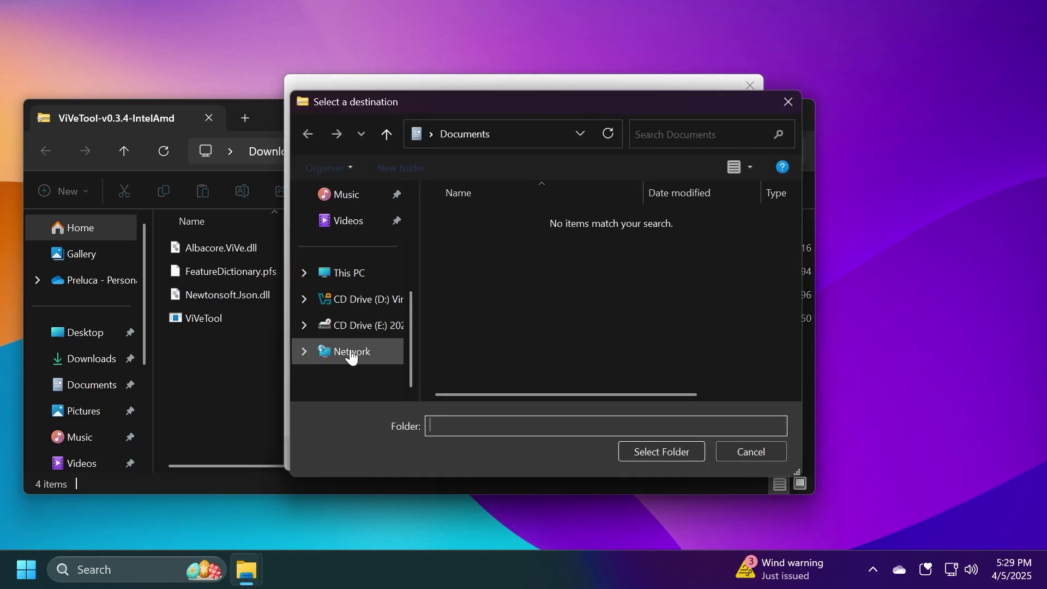
left_click(355, 277)
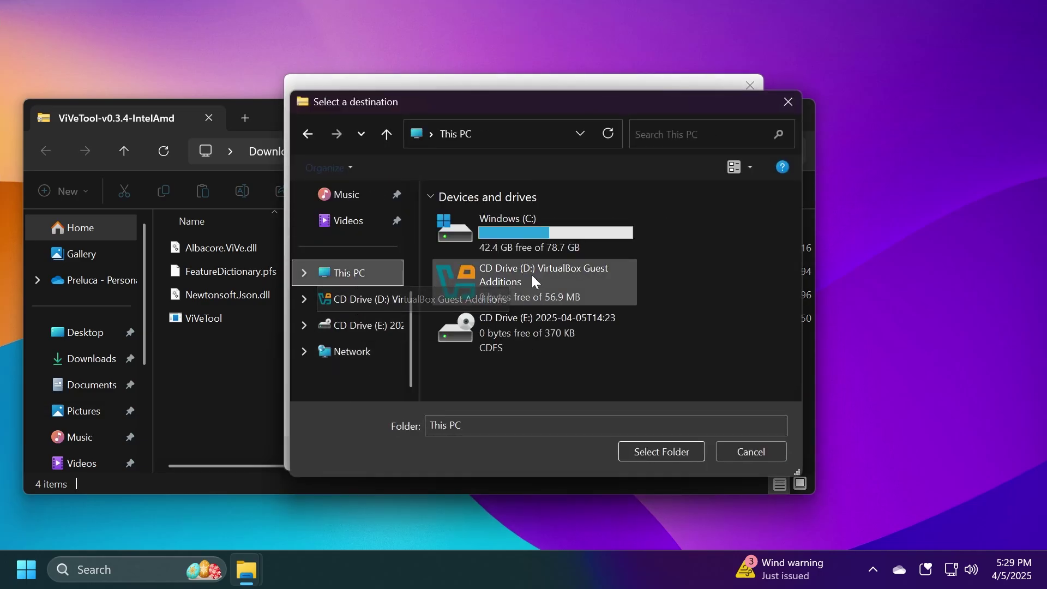
double_click(529, 234)
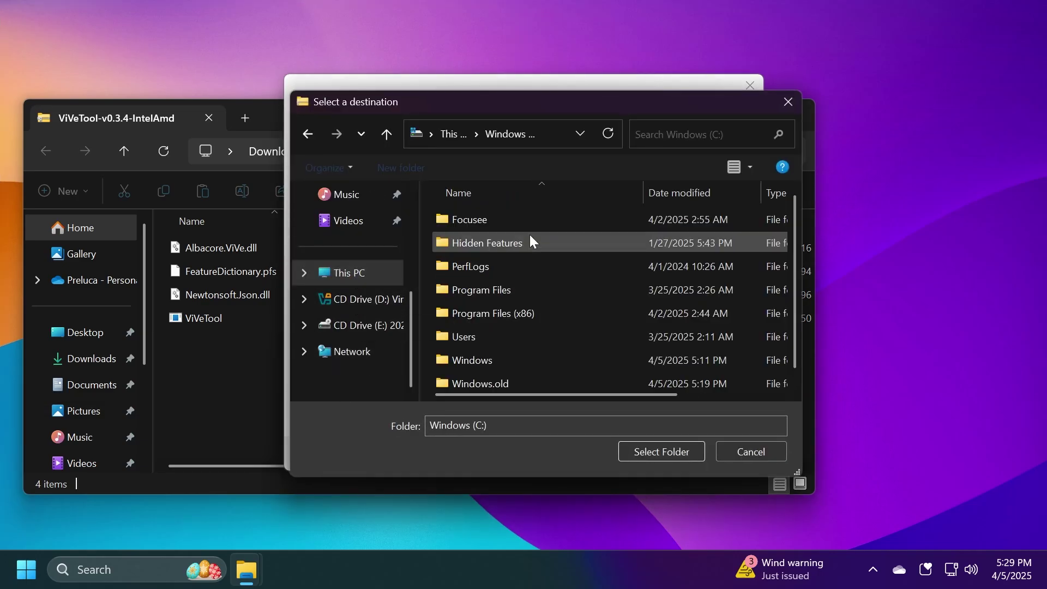
double_click(493, 243)
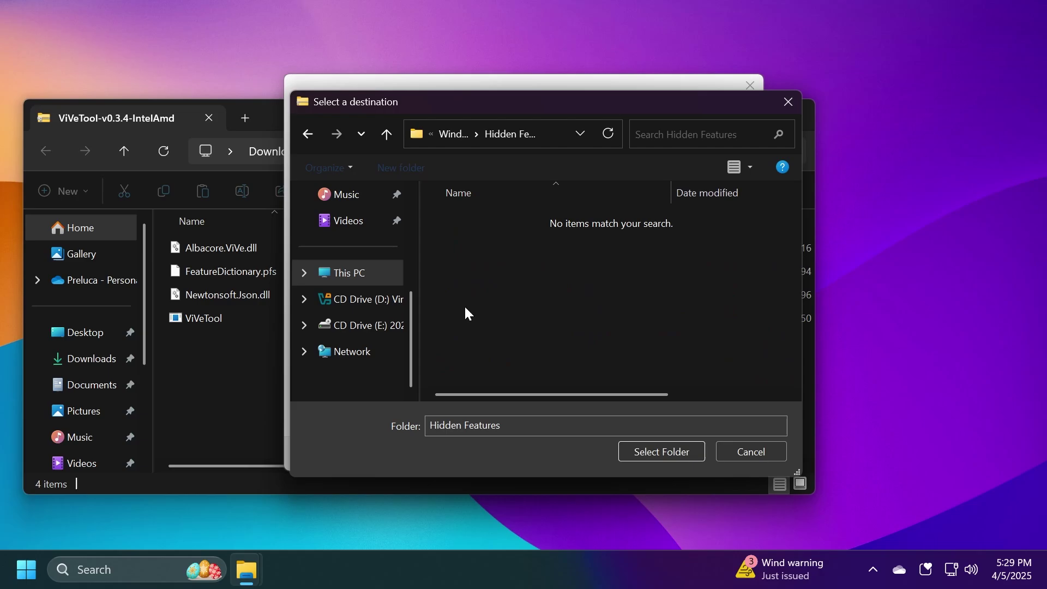
left_click(654, 454)
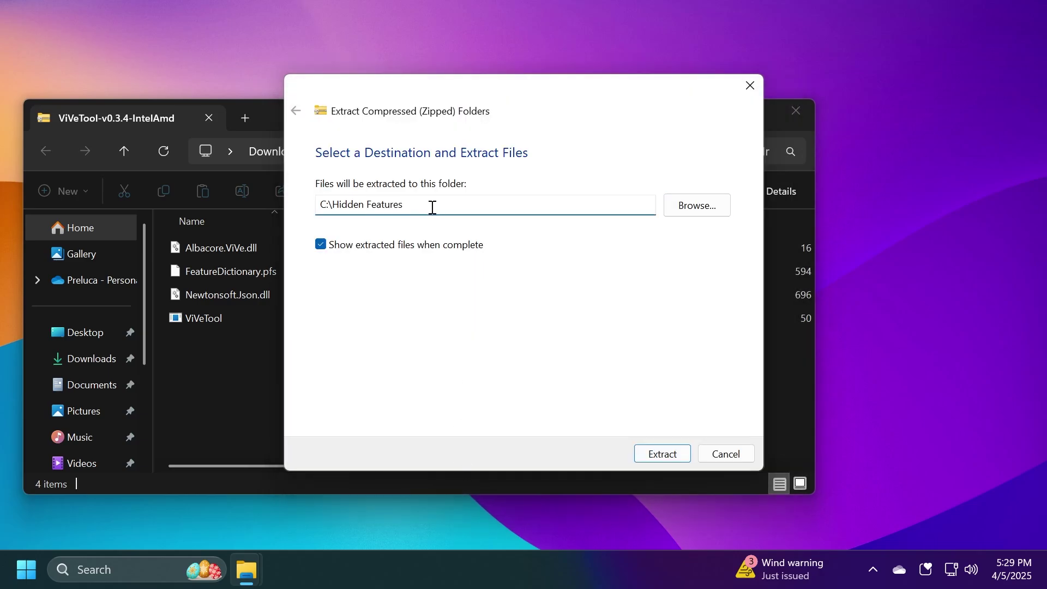
key("ctrl+a")
key("ctrl+c")
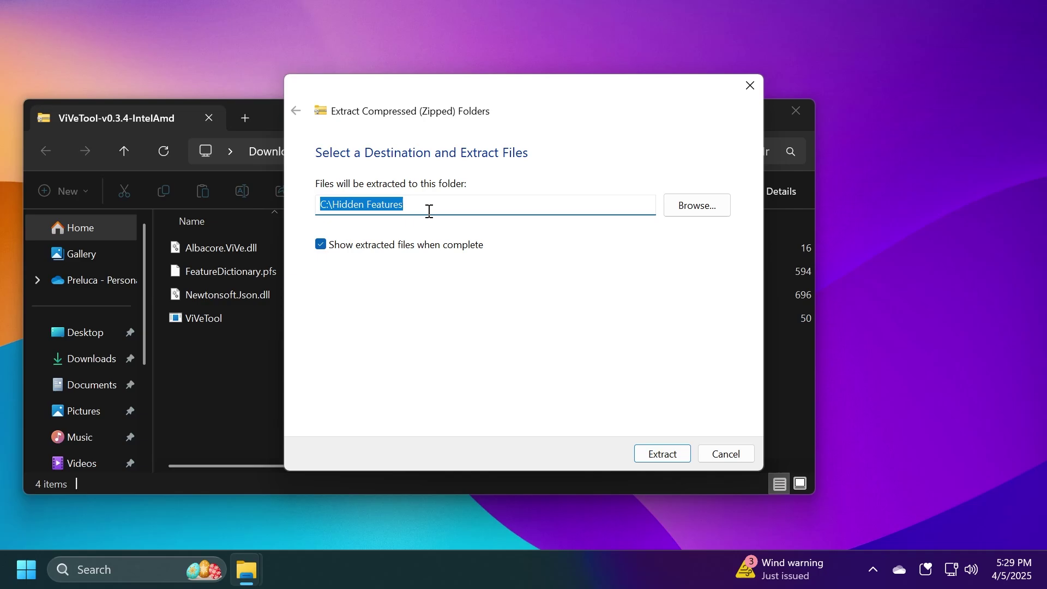
left_click(663, 454)
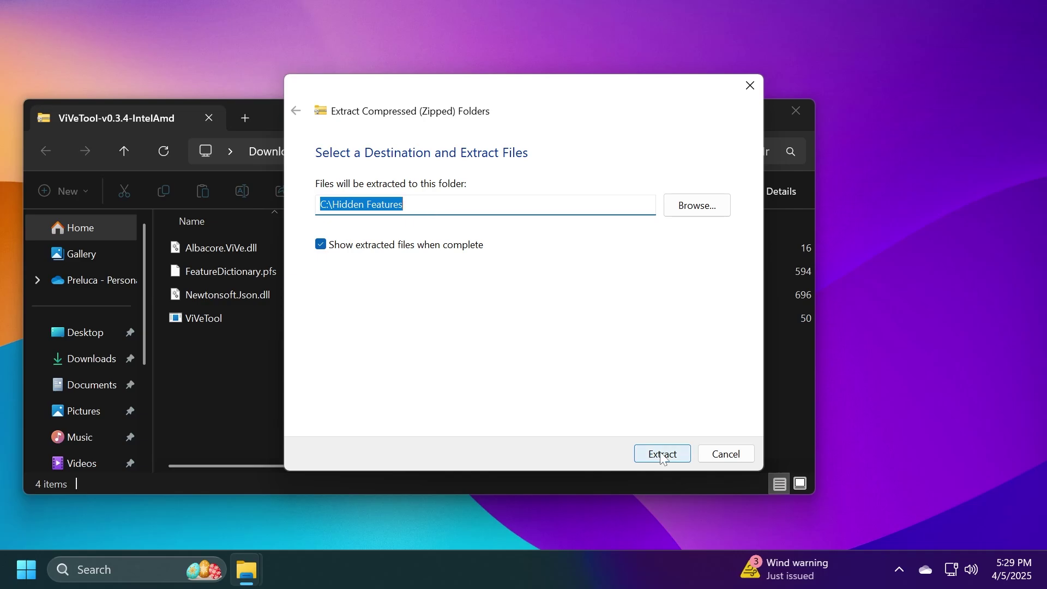
left_click(237, 232)
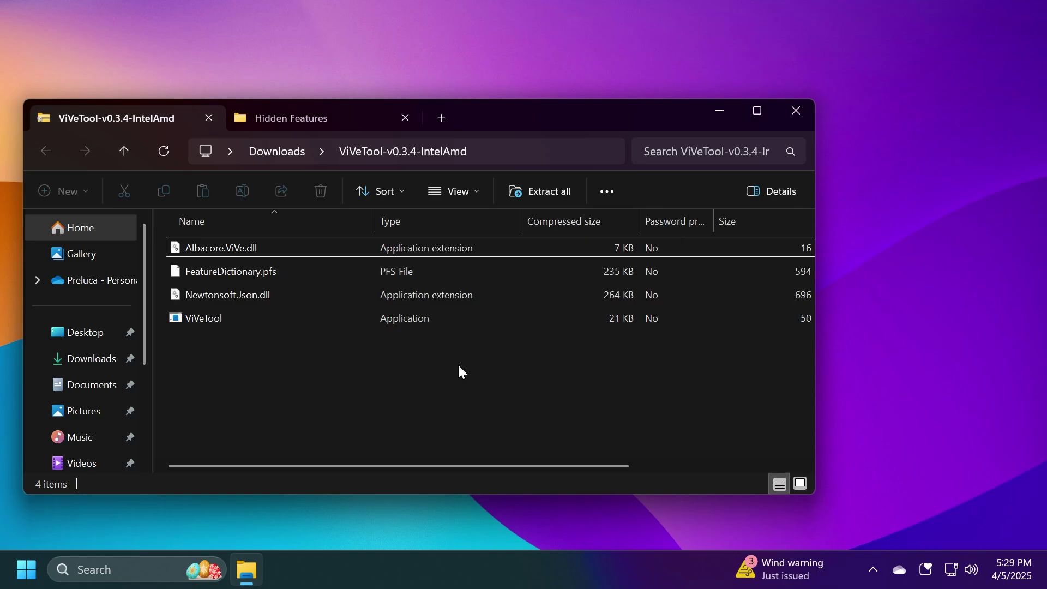
Close File Explorer and launch Command Prompt as administrator from a cmd search.
left_click(796, 111)
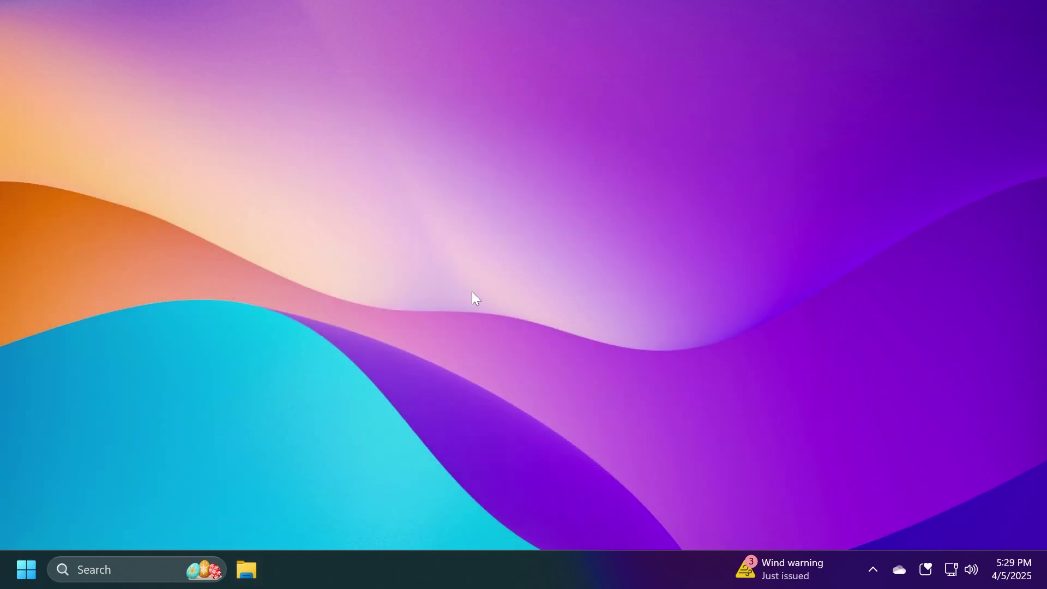
key("super")
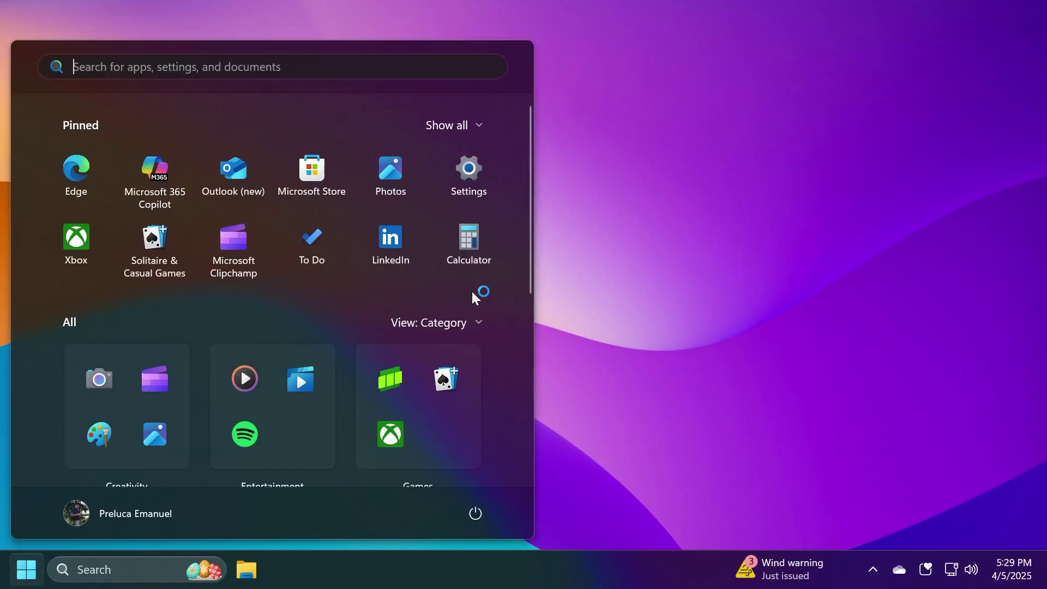
key("super")
key("super")
type("cmd")
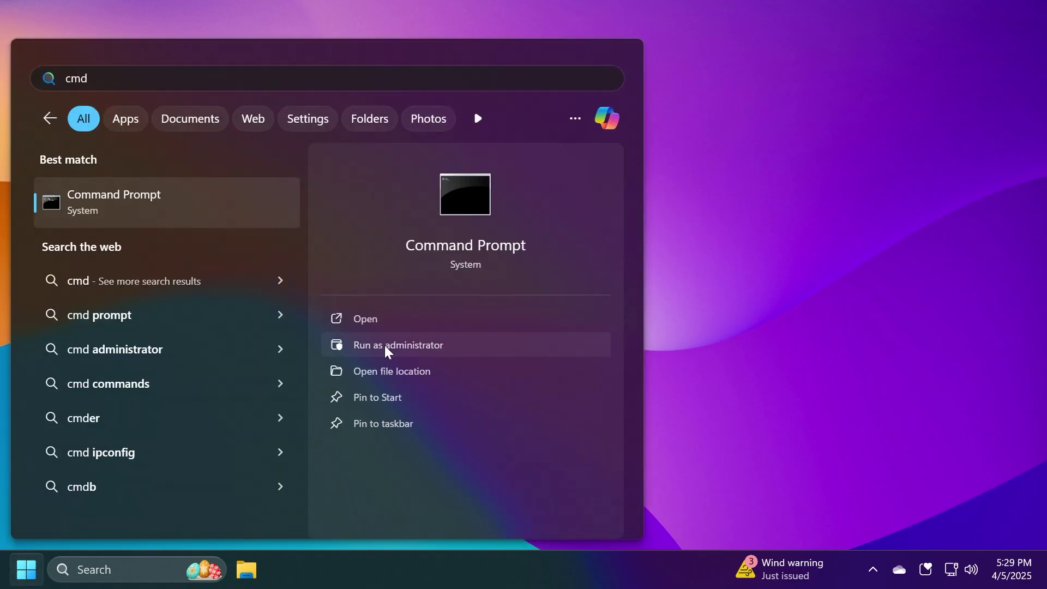
left_click(385, 345)
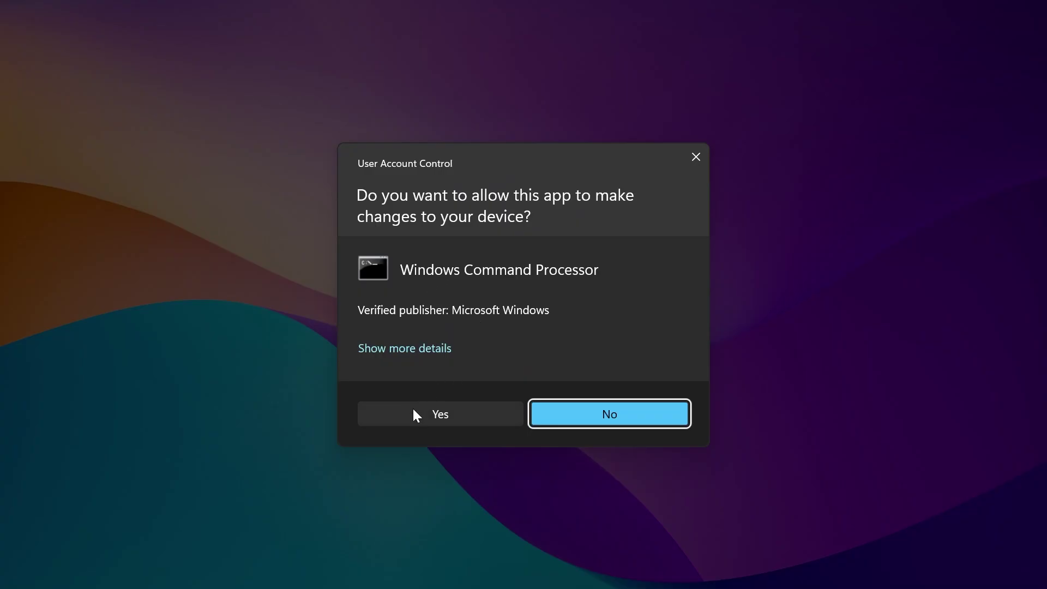
Approve the elevation prompt and change directory to C:\Hidden Features.
left_click(415, 415)
left_click_drag(360, 42, 380, 92)
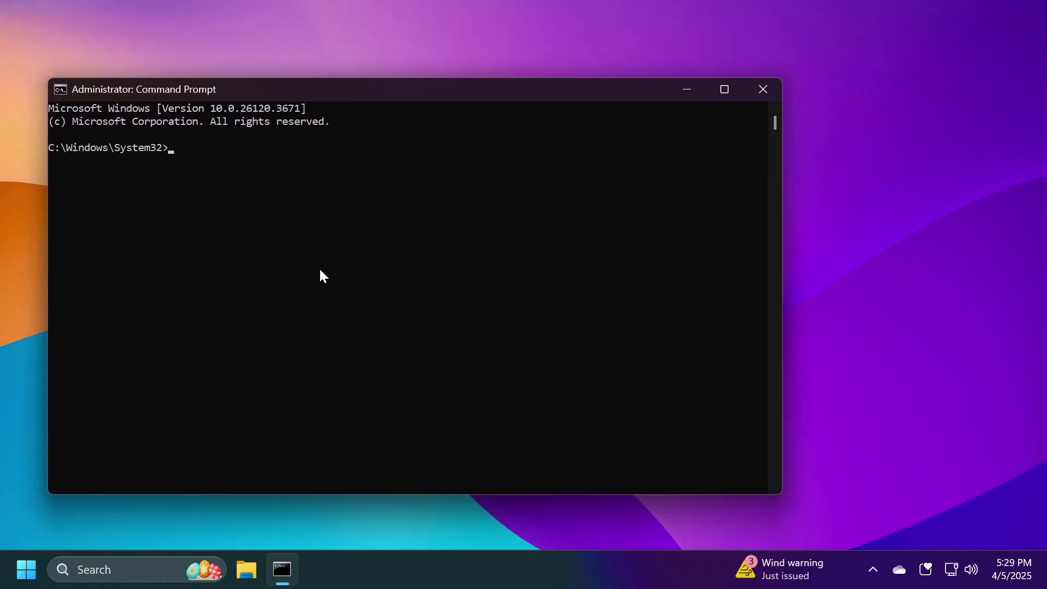
type("cd")
key("ctrl+v")
key("Return")
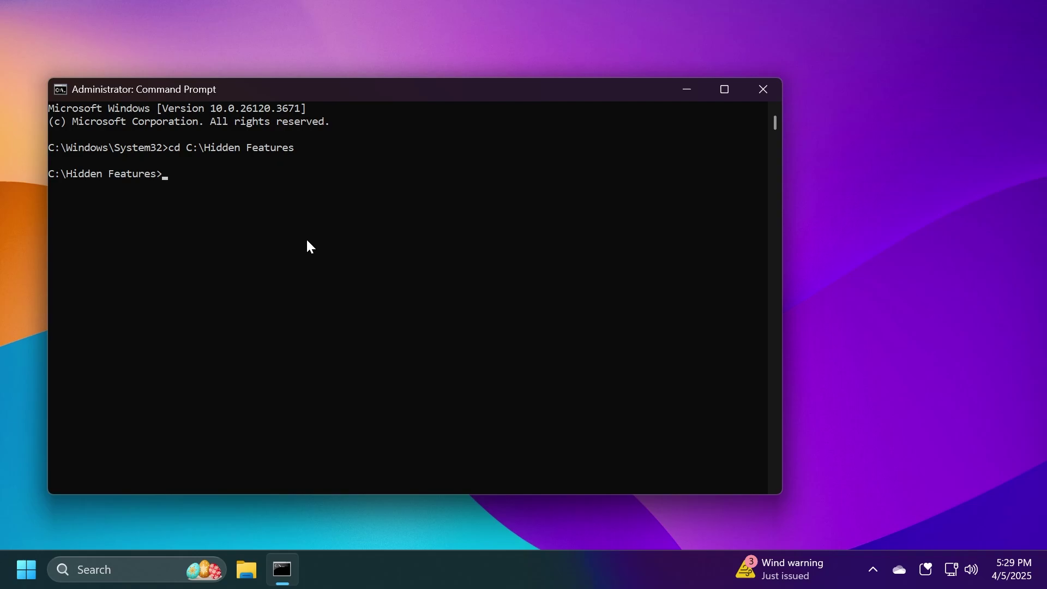
Run vivetool /enable /id:49221331,47205210 to enable both features.
left_click(274, 253)
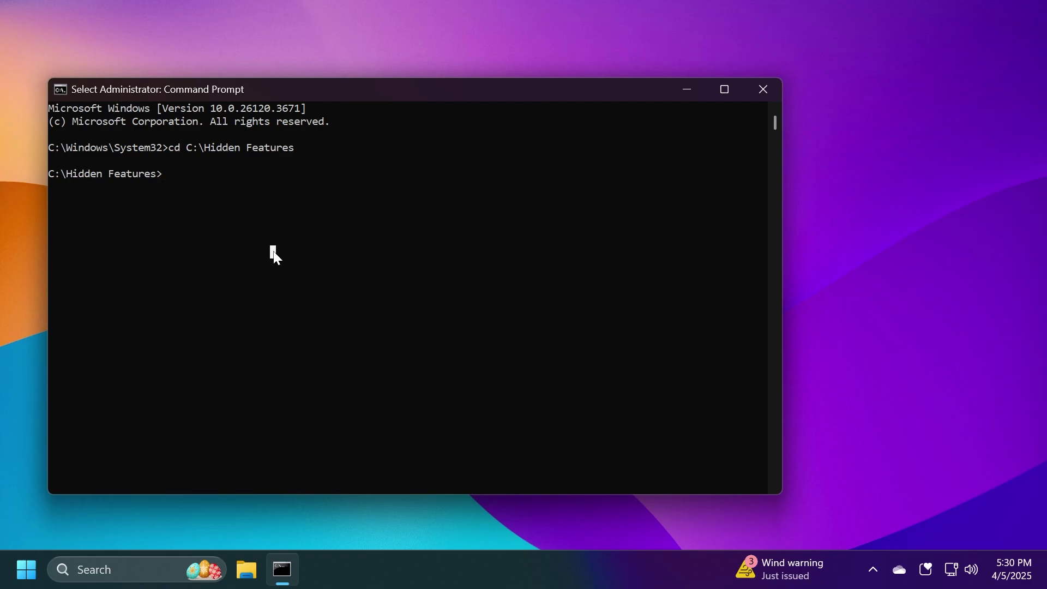
type("vivetool /e")
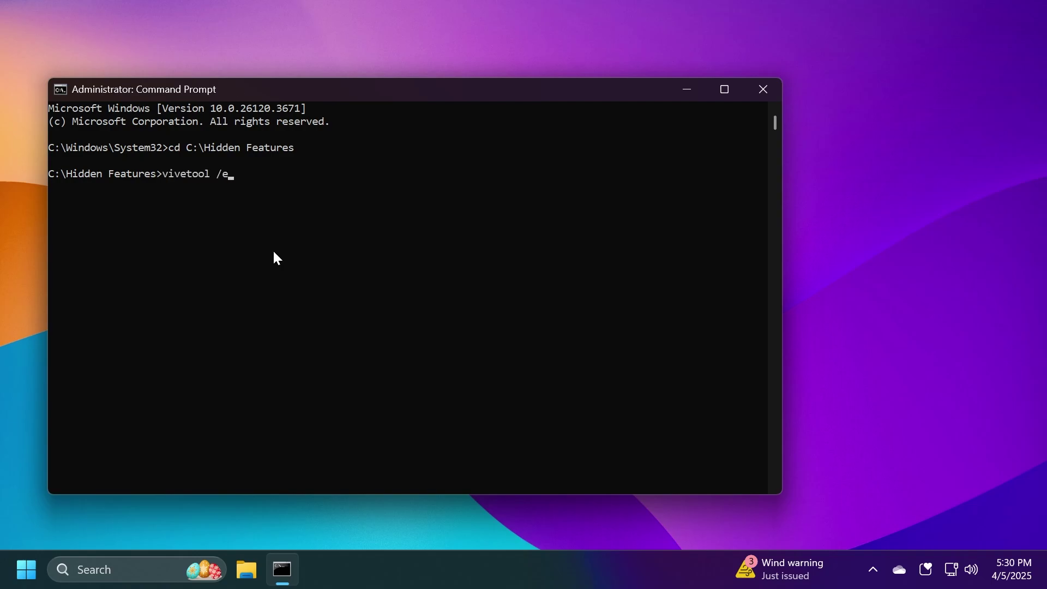
type("nable /id:49221331")
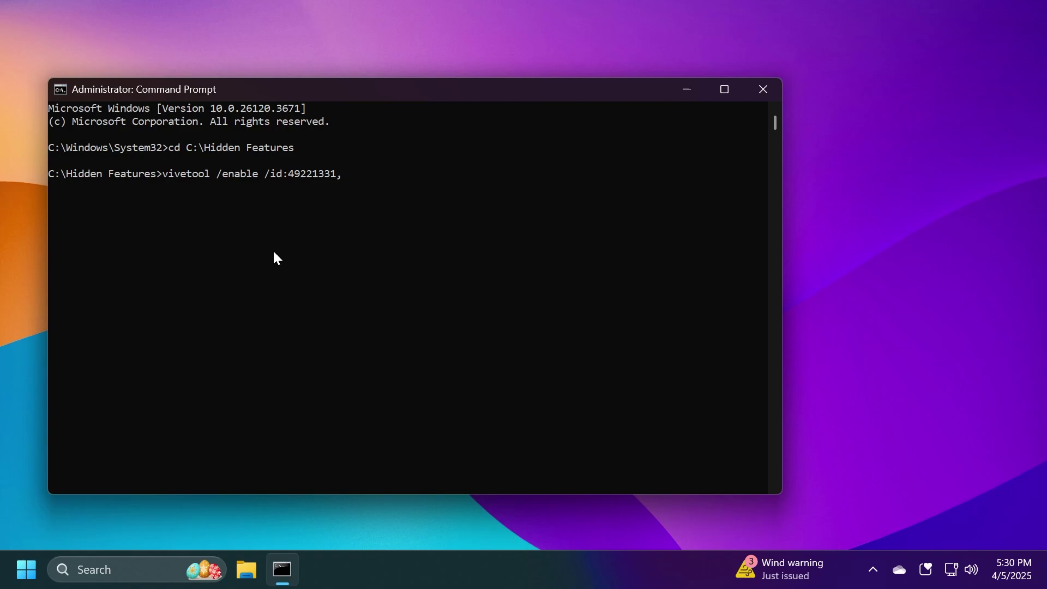
type(",47205210")
key("Return")
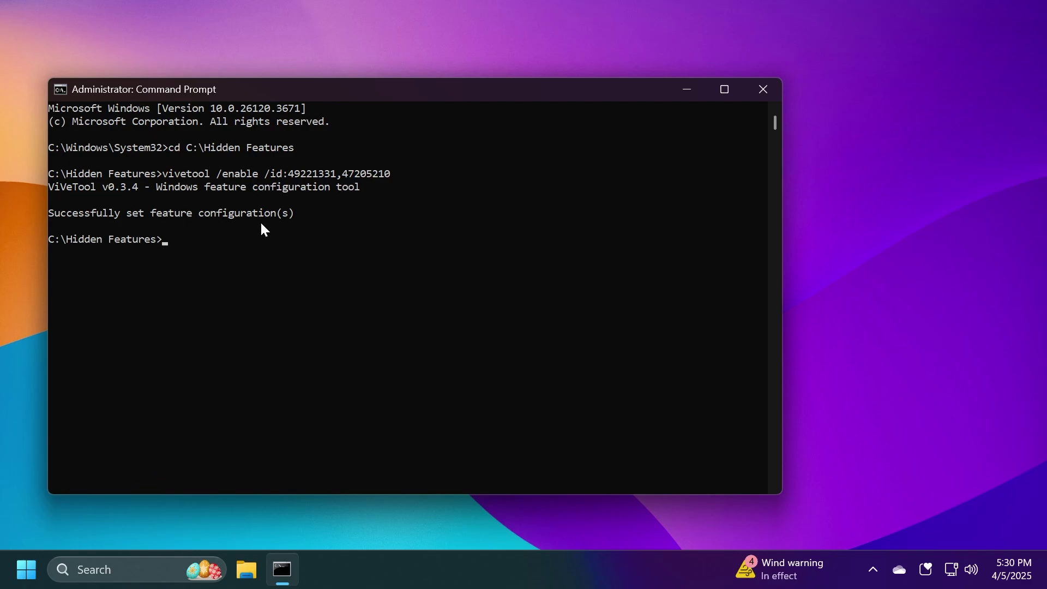
Enable feature 48433719 with vivetool /enable /id:48433719.
left_click(240, 291)
type("vivetool /enable /id:")
type("48433719")
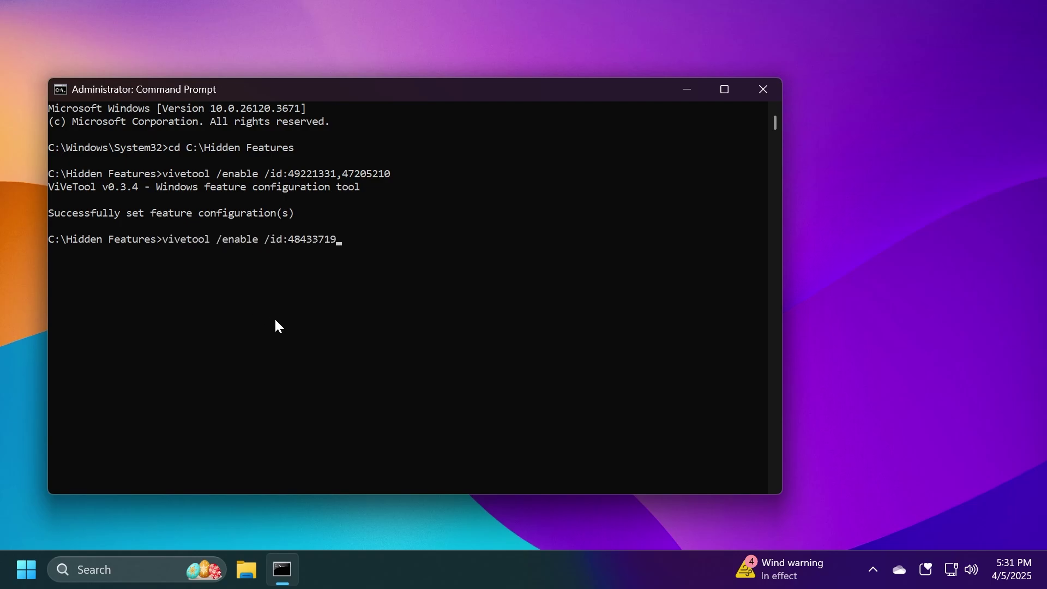
key("Return")
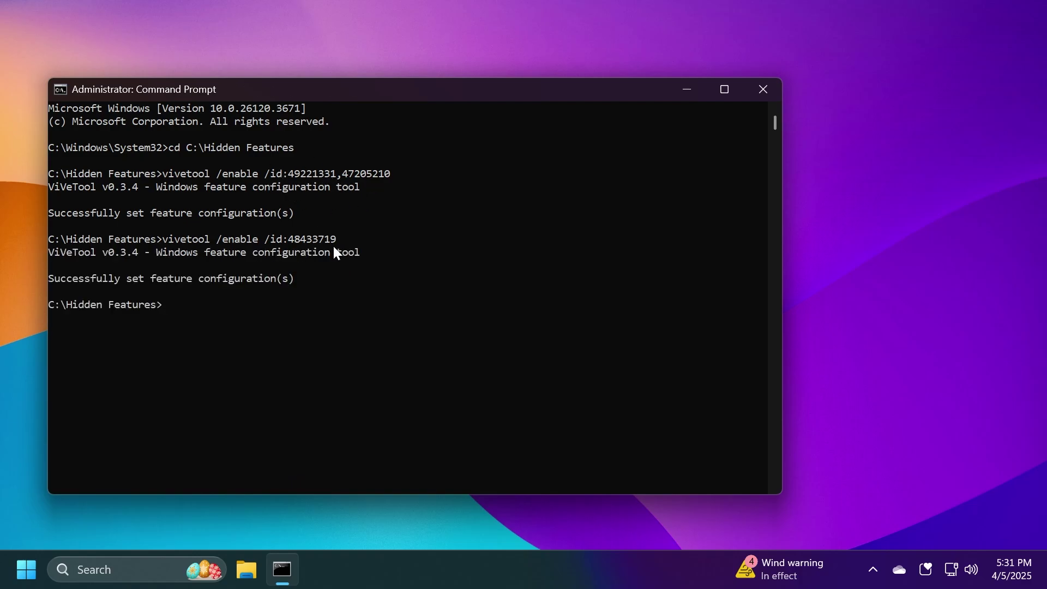
left_click_drag(282, 304, 36, 172)
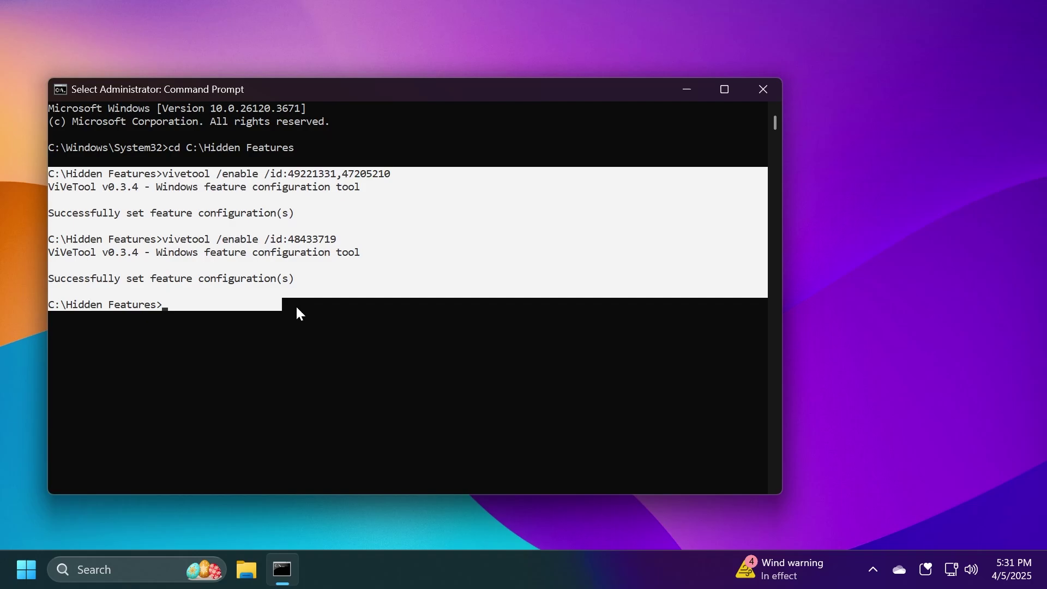
left_click(195, 307)
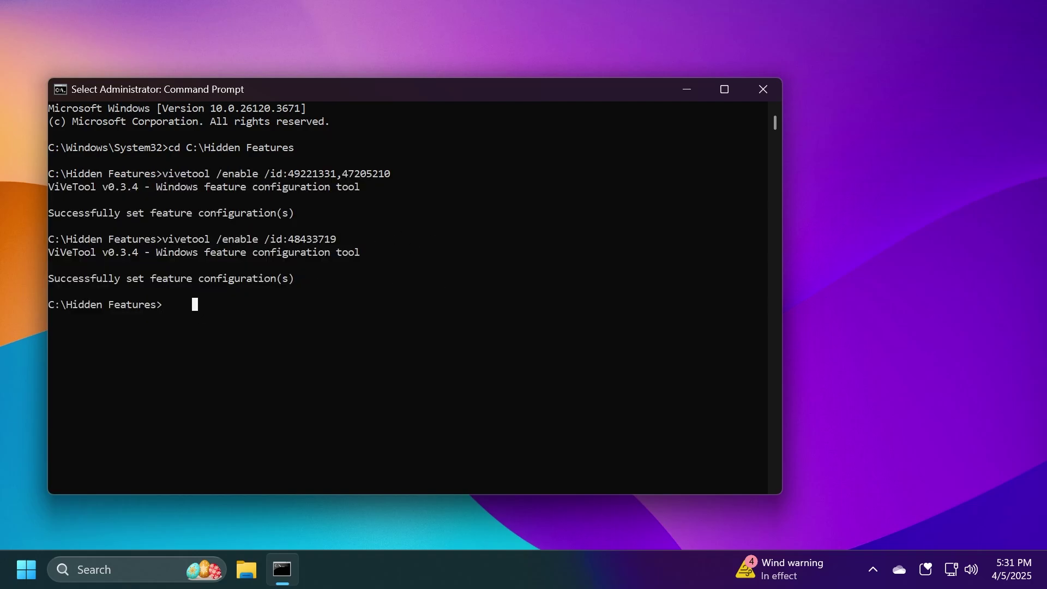
Enable feature 49402389 with vivetool and highlight its success message.
left_click(403, 345)
type("viveto")
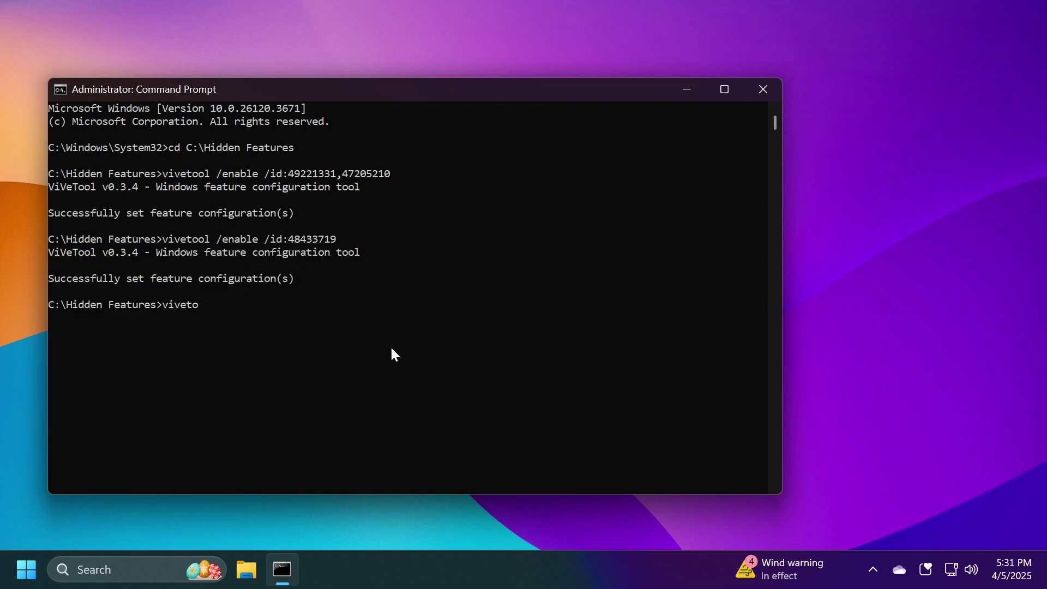
type("ol /enable /id:49402389")
key("Return")
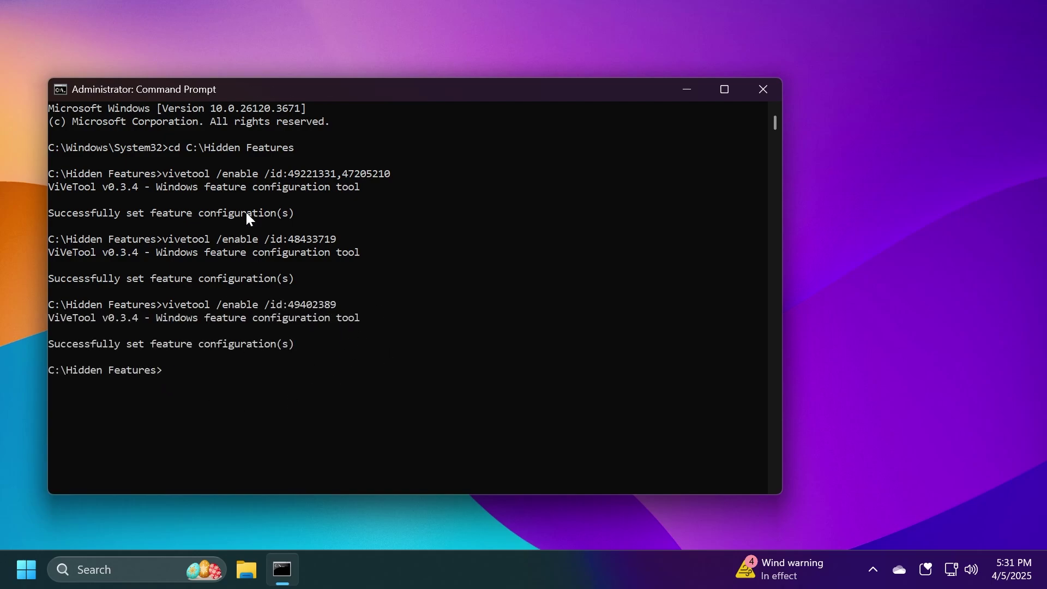
left_click_drag(52, 345, 323, 347)
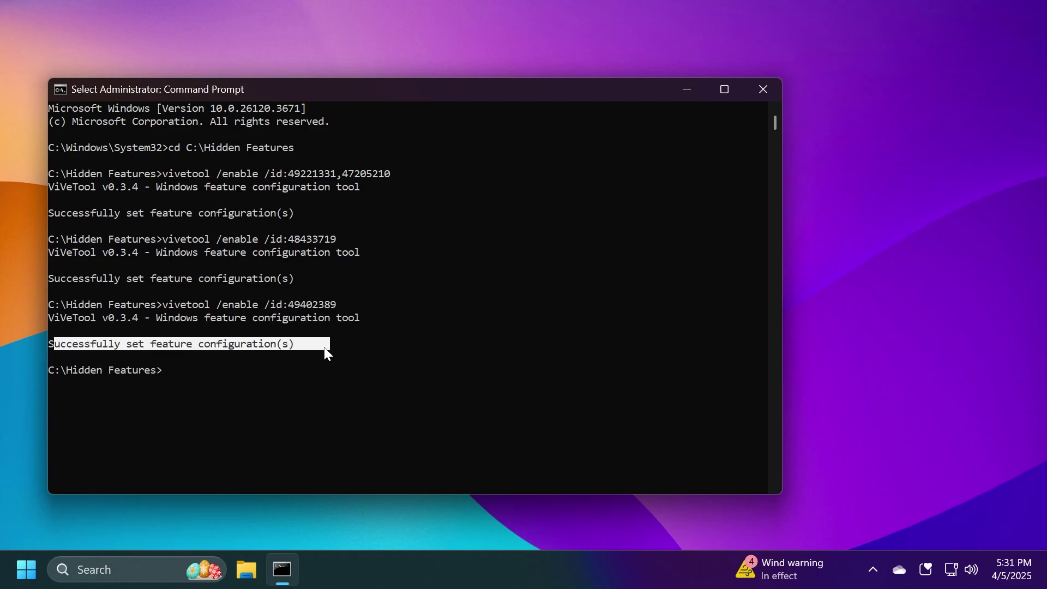
left_click(324, 346)
left_click_drag(86, 344, 314, 344)
left_click(315, 348)
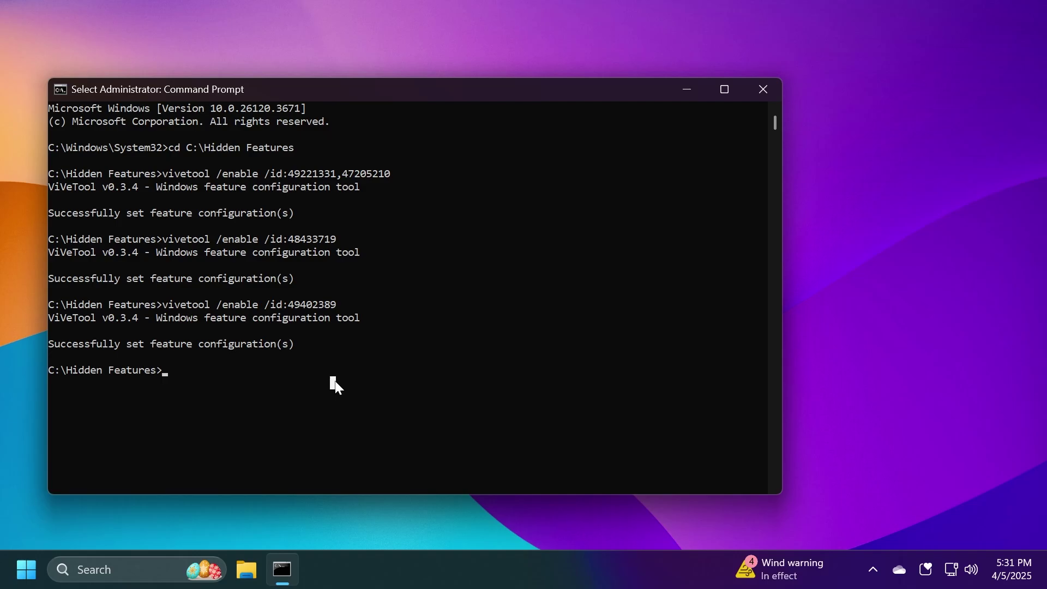
Run vivetool /enable /id:55495322 and highlight its command and success message.
type("vivetool /enable /id:55495322")
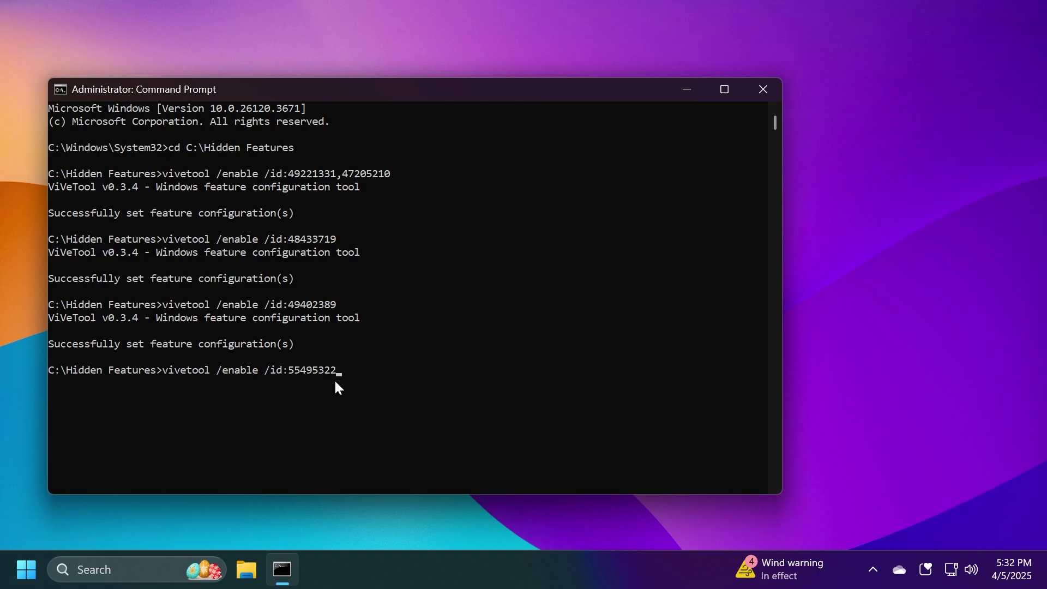
key("Return")
left_click_drag(67, 423, 49, 371)
left_click(326, 410)
left_click(141, 370)
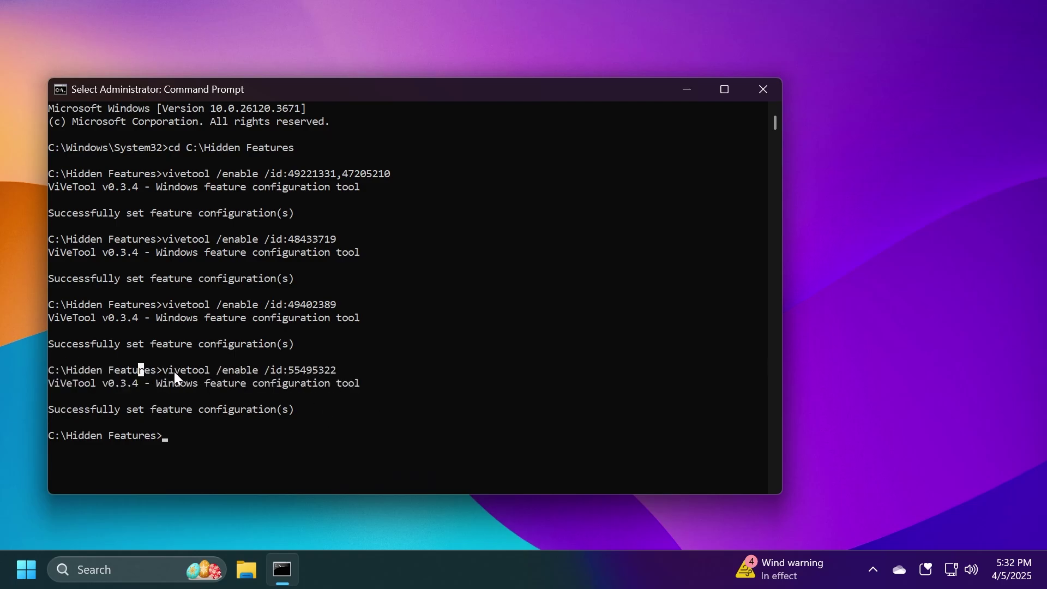
left_click_drag(164, 371, 336, 367)
left_click(357, 370)
left_click_drag(164, 370, 336, 370)
left_click(340, 369)
Highlight the earlier vivetool commands for review and nudge the console window up-left.
left_click(237, 409)
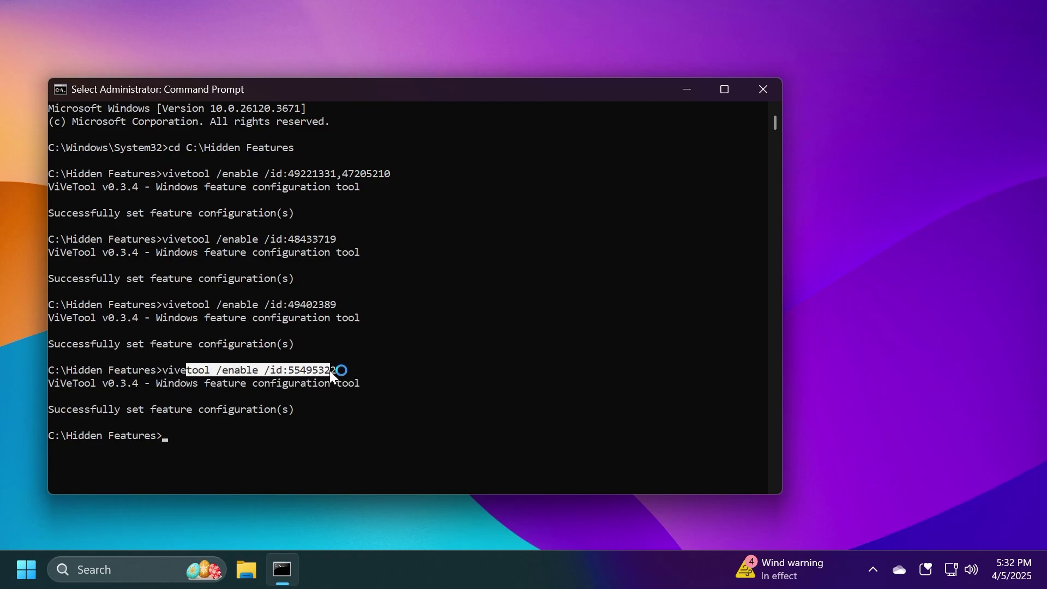
left_click(328, 370)
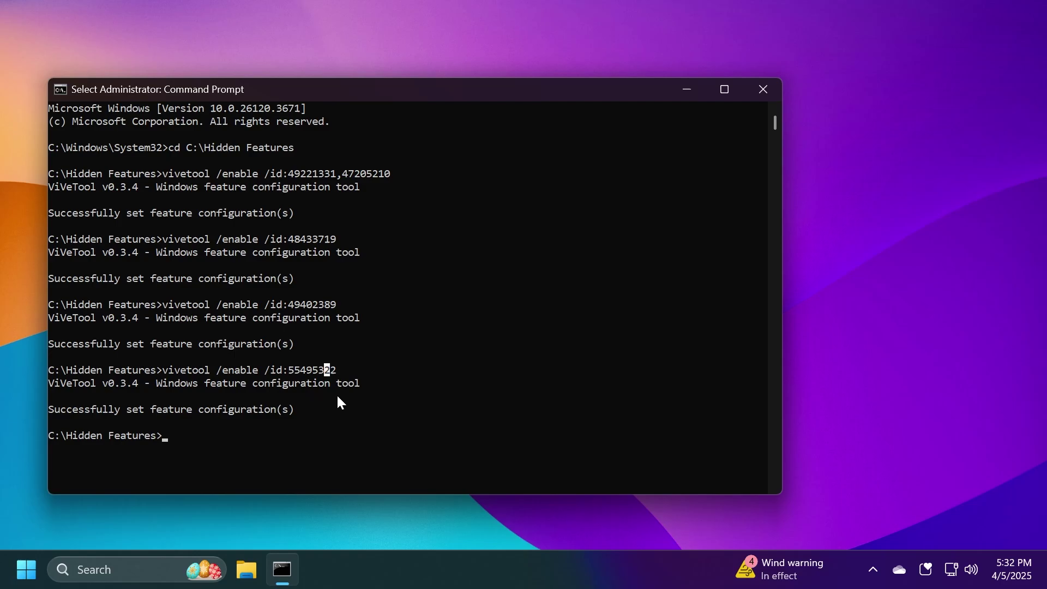
left_click(256, 396)
left_click_drag(256, 321, 7, 158)
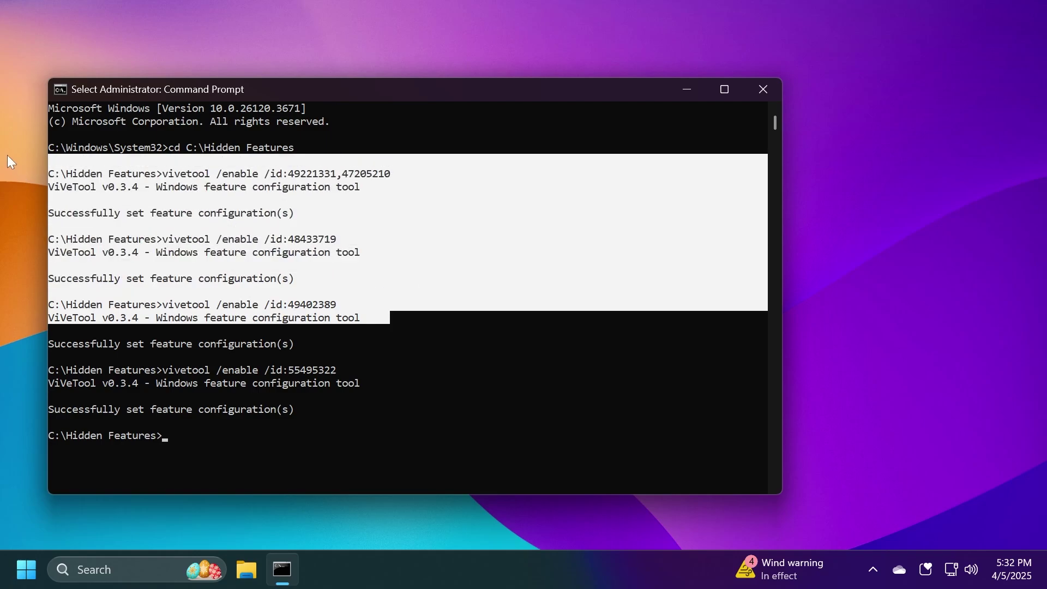
left_click(254, 206)
left_click_drag(375, 316, 34, 162)
left_click(297, 267)
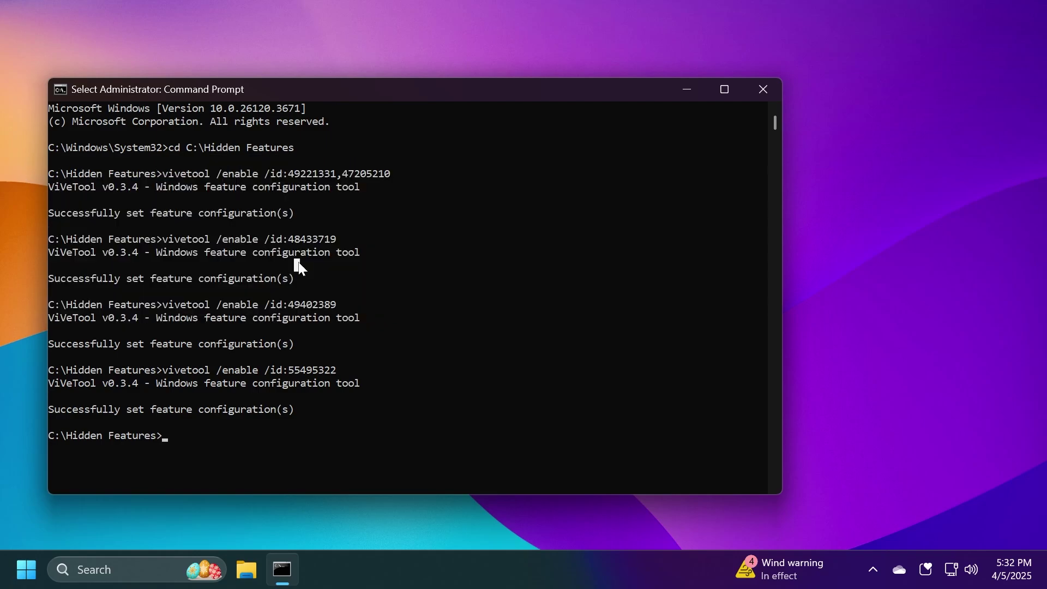
left_click_drag(427, 88, 420, 83)
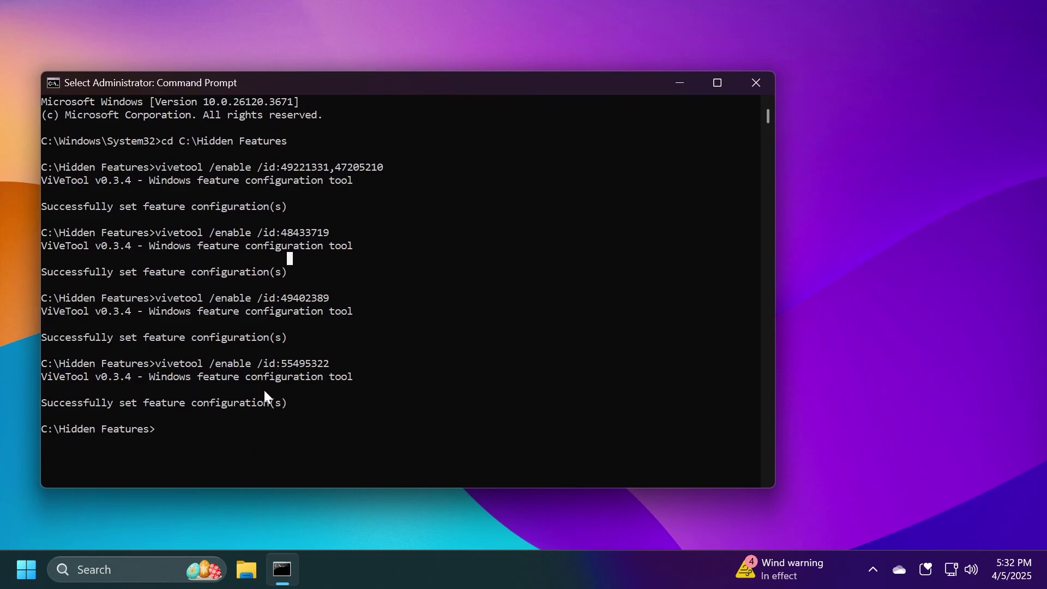
Close Command Prompt and view the Win+X shutdown options without restarting.
left_click(757, 85)
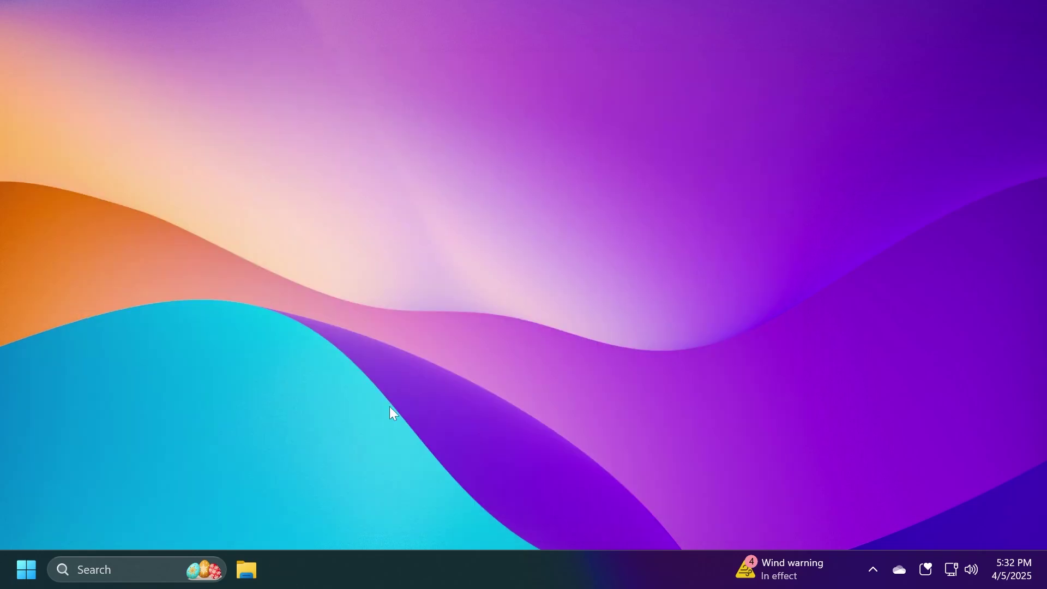
key("super+x")
mouse_move(131, 502)
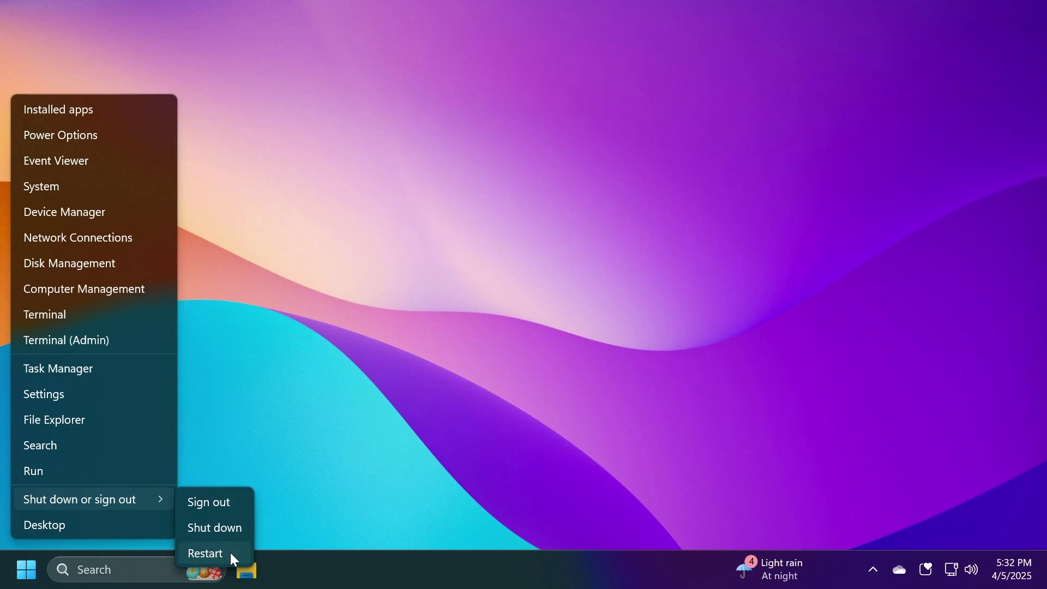
key("Escape")
Switch the new Start menu's All apps view to Name list, Name grid, then Category.
key("super")
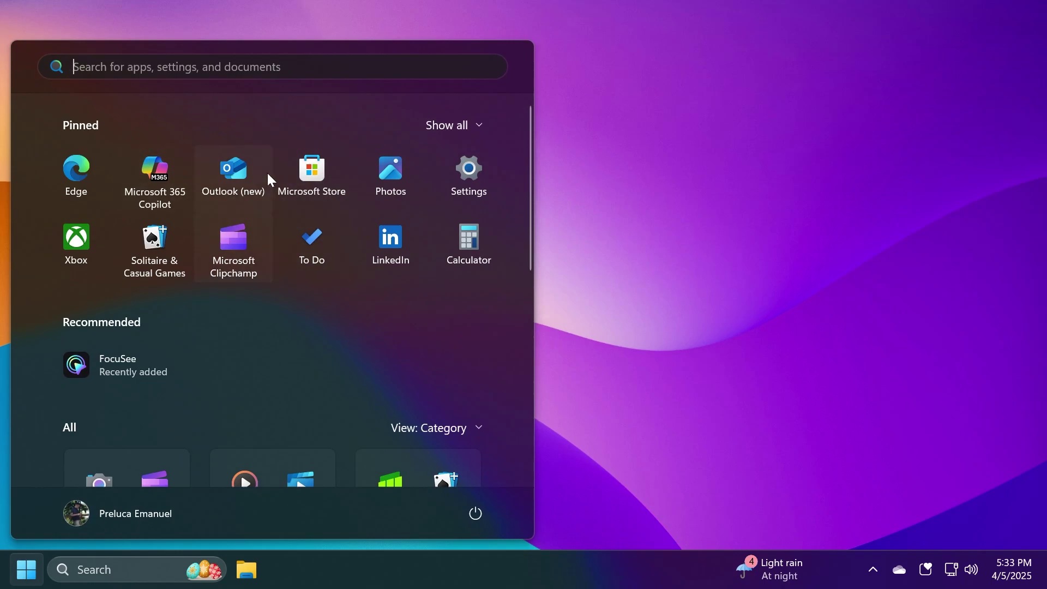
scroll(280, 275, "down", 5)
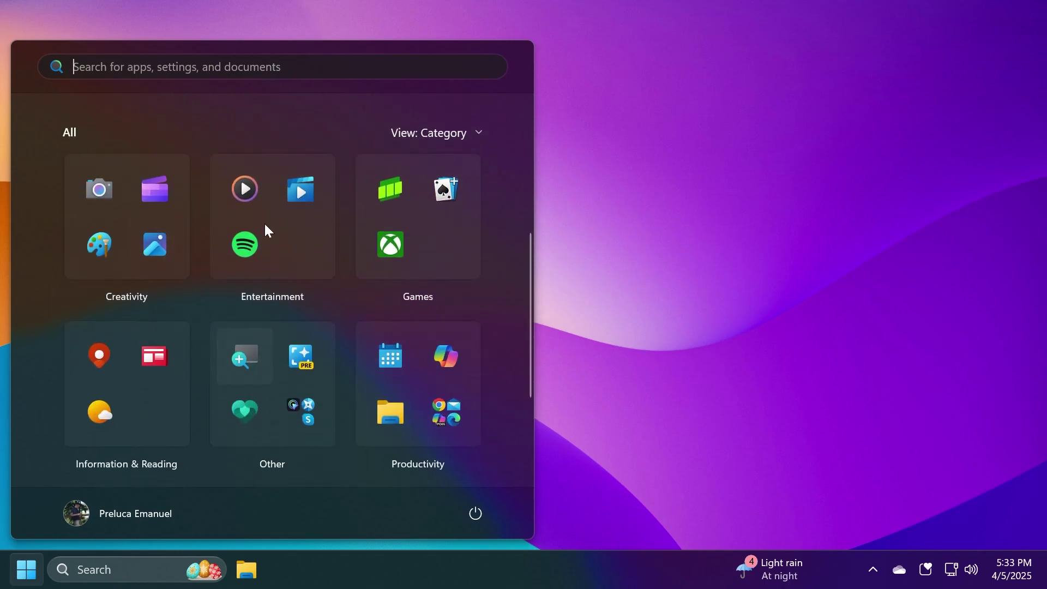
left_click(437, 133)
left_click(439, 164)
scroll(387, 180, "up", 3)
left_click(450, 311)
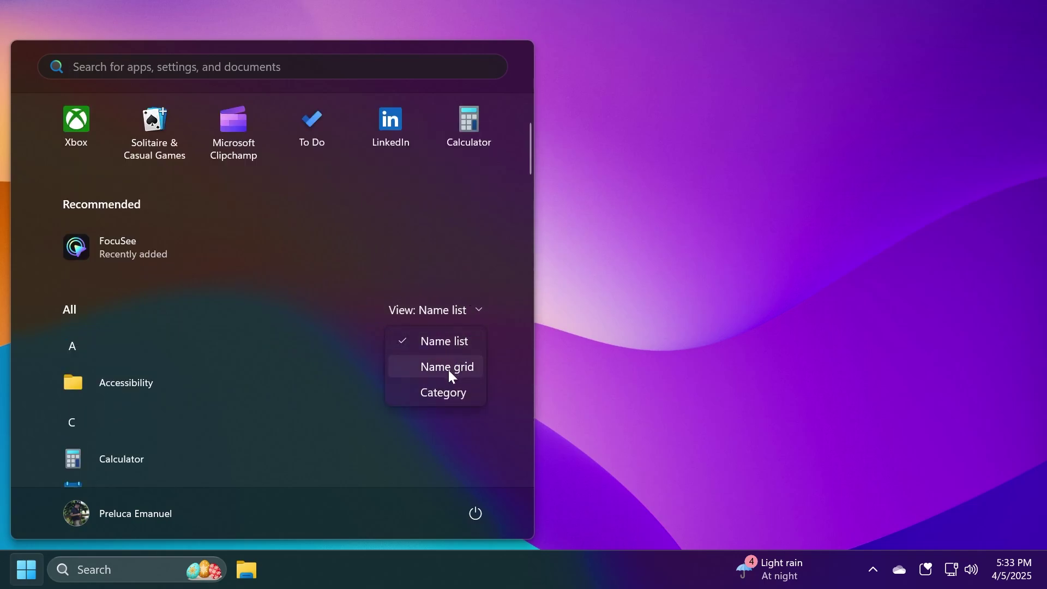
left_click(448, 370)
left_click(450, 312)
left_click(421, 393)
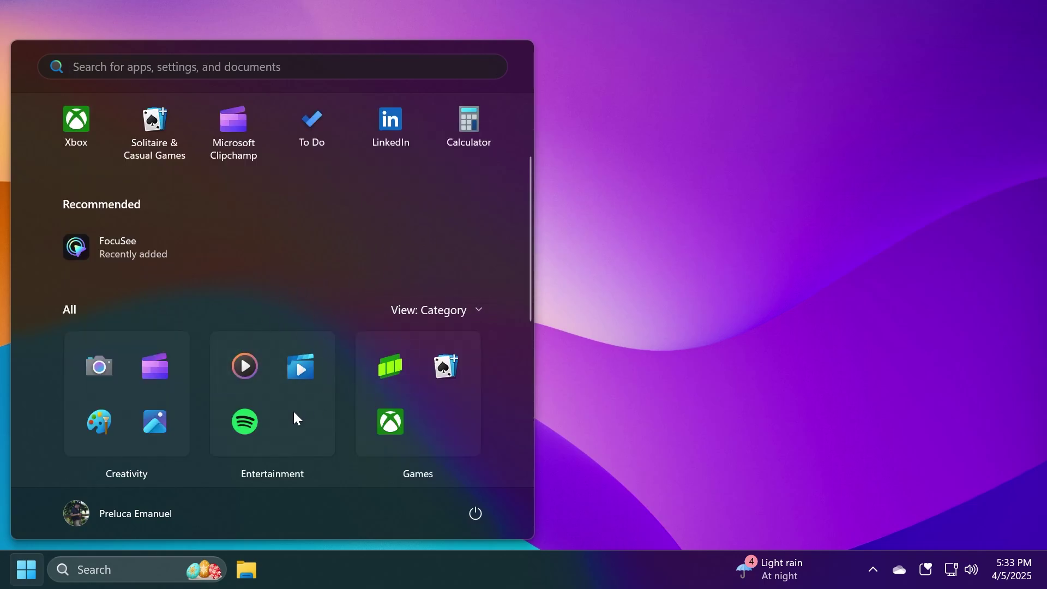
scroll(305, 411, "up", 2)
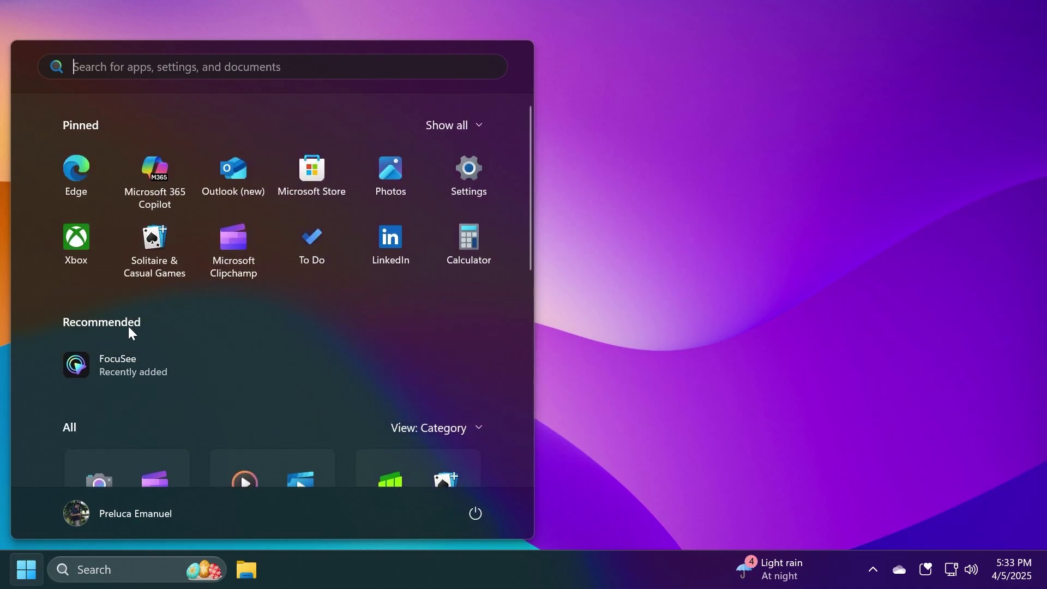
Turn off showing recently added apps in Start settings, then reopen the Start menu.
right_click(385, 312)
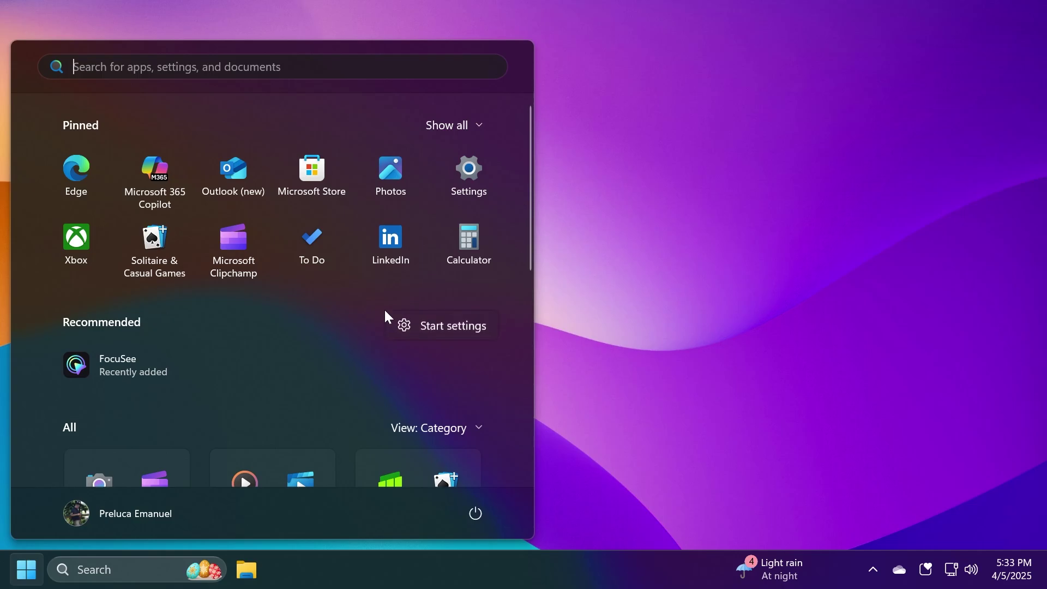
left_click(436, 332)
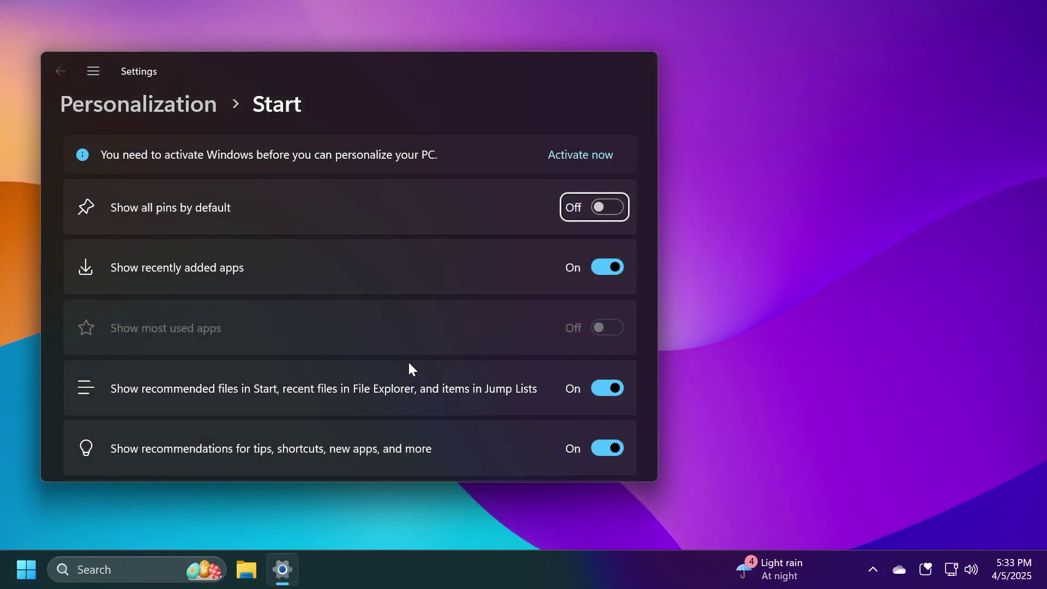
left_click(605, 268)
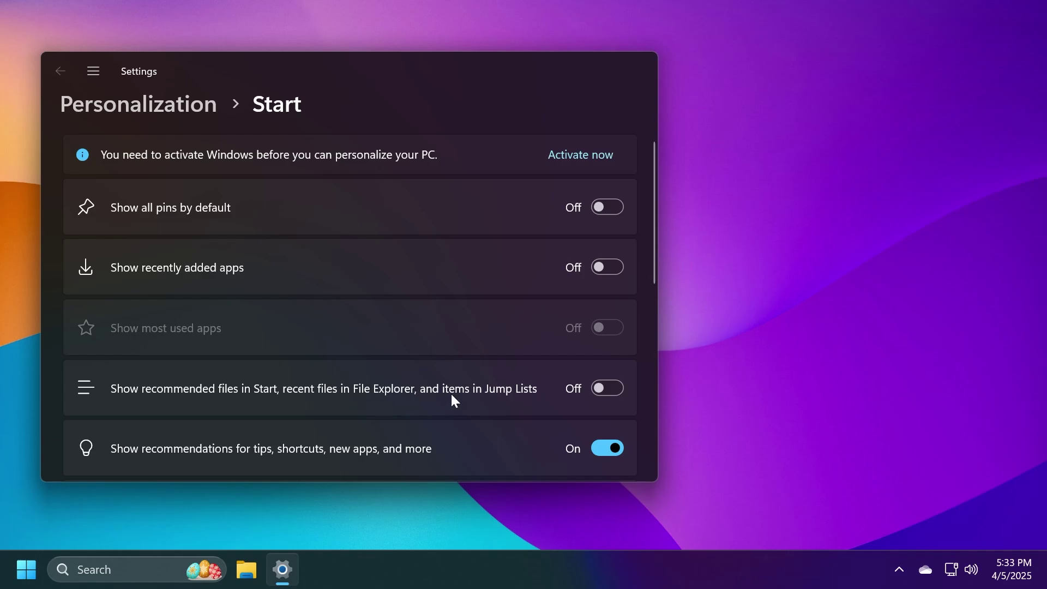
left_click(639, 64)
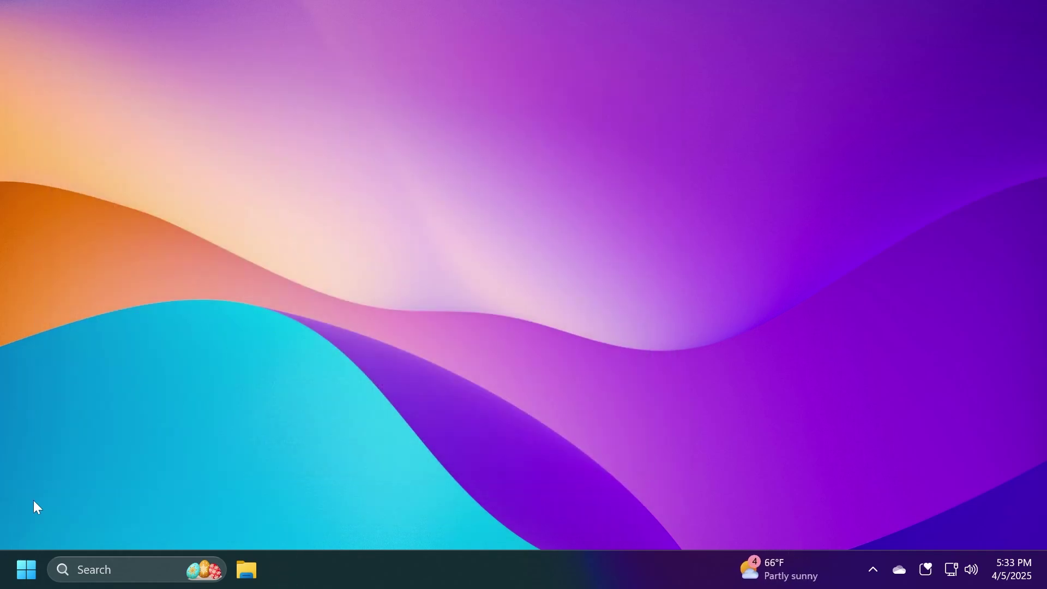
left_click(28, 567)
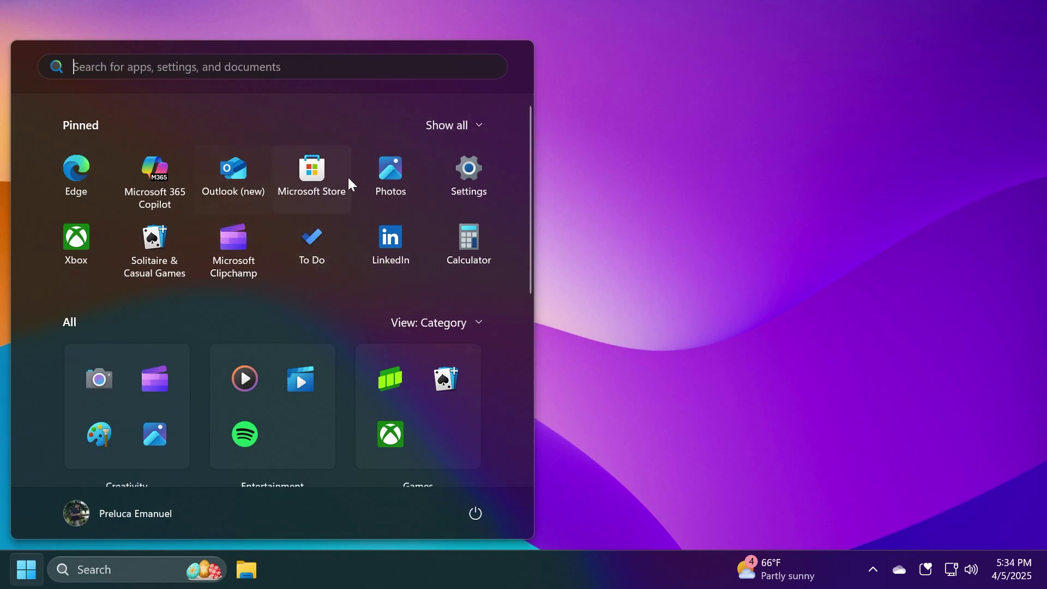
Toggle pinned apps between Show all and Show less, then visit and close Start settings.
left_click(473, 125)
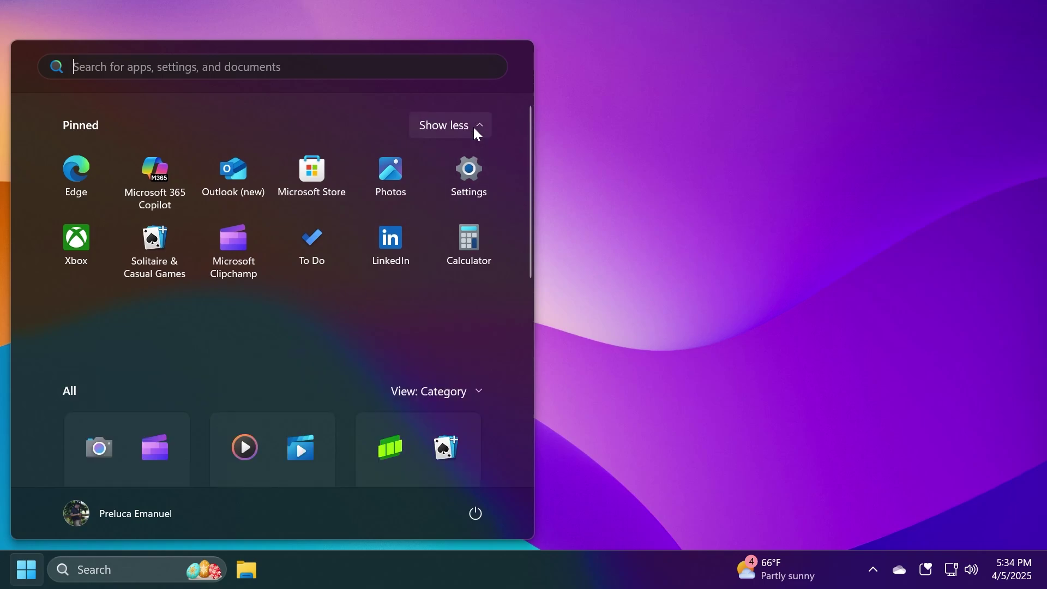
left_click(443, 125)
right_click(285, 306)
left_click(325, 322)
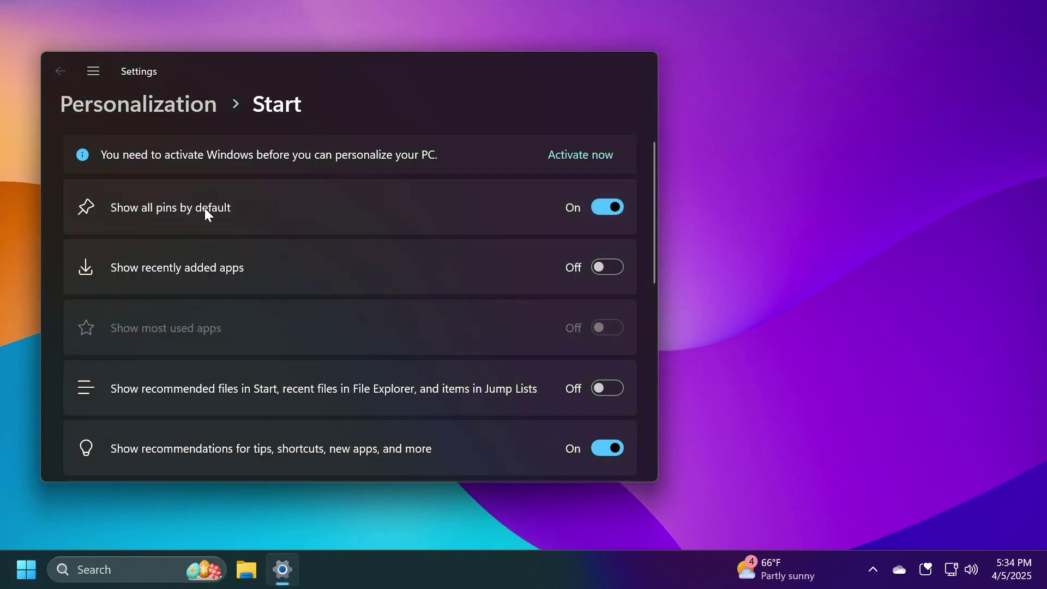
left_click(644, 71)
Reopen Start and collapse, then re-expand pinned apps to three rows.
key("super")
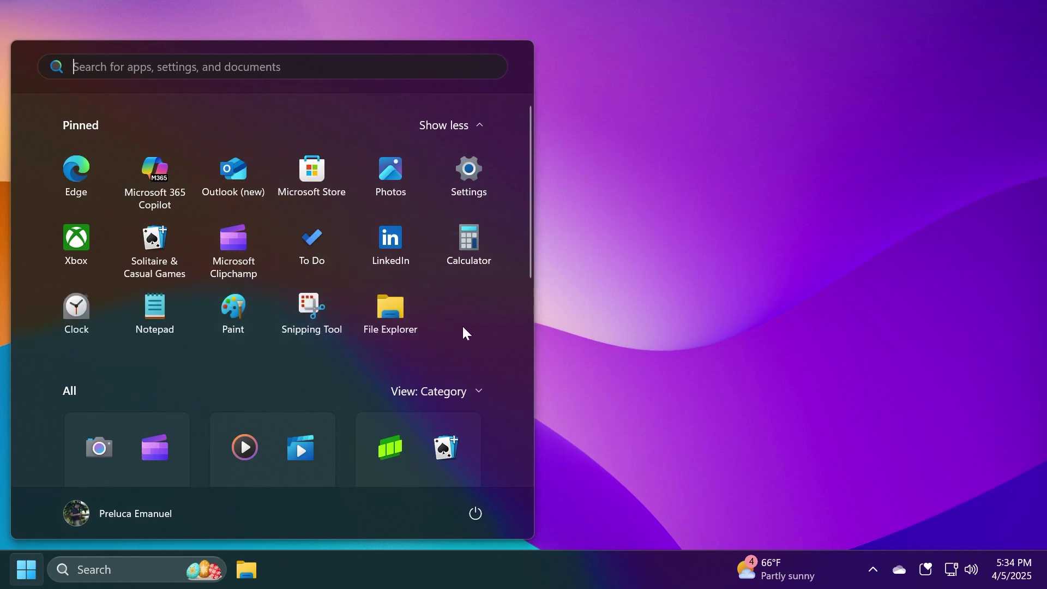
left_click(458, 126)
left_click(446, 124)
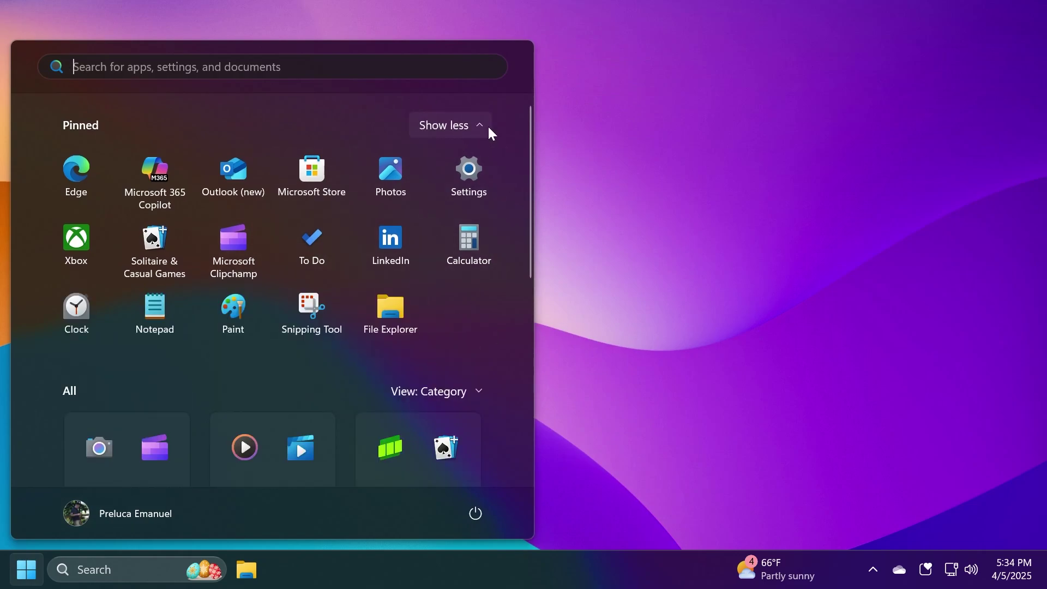
Open Start settings and review account notifications, Folders and mobile device toggles, then close Settings.
right_click(451, 306)
right_click(290, 300)
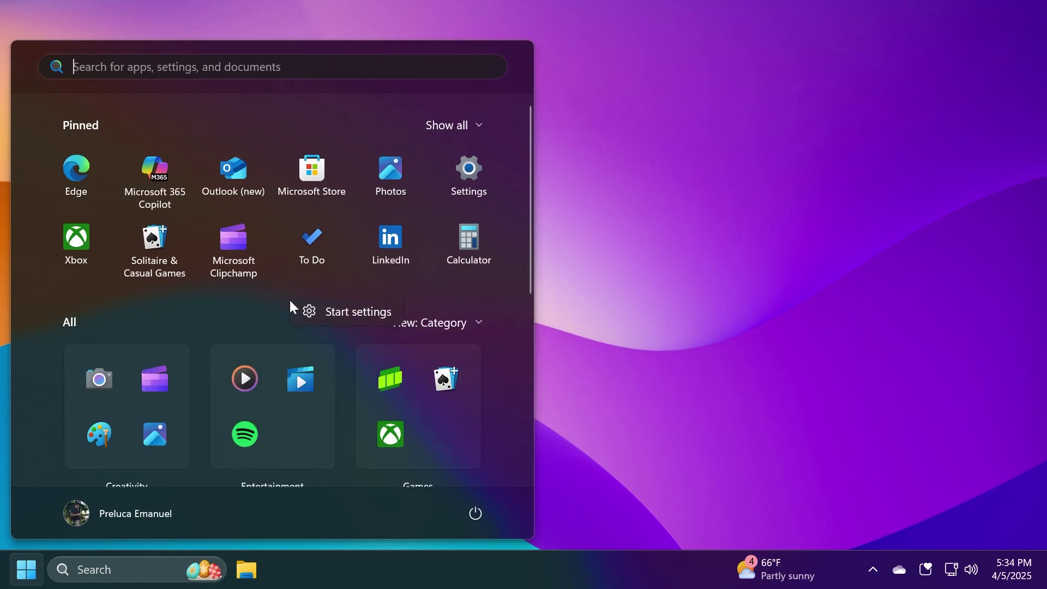
left_click(303, 313)
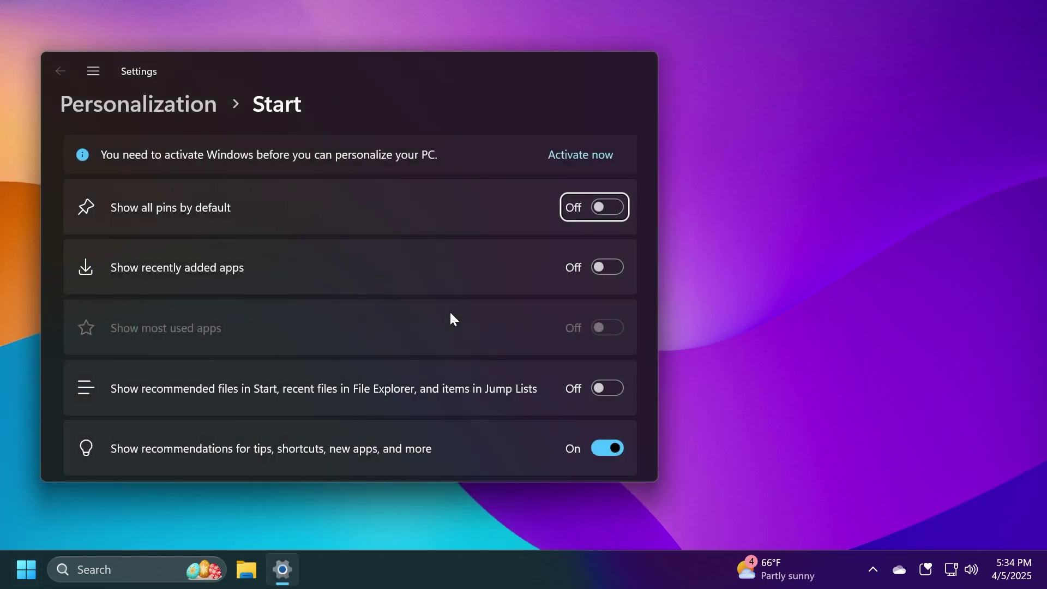
scroll(450, 319, "down", 5)
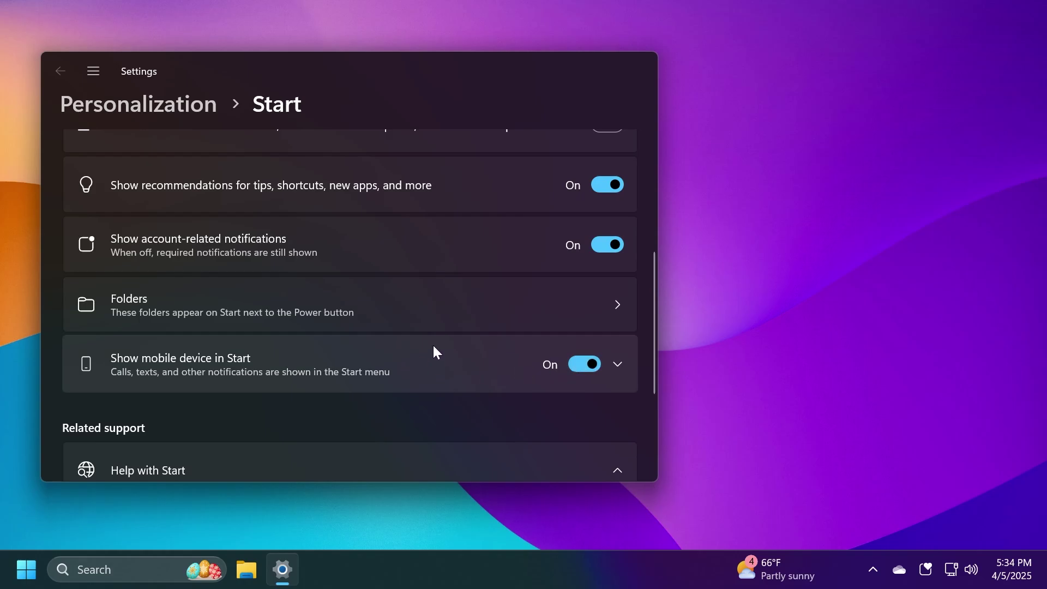
left_click(636, 70)
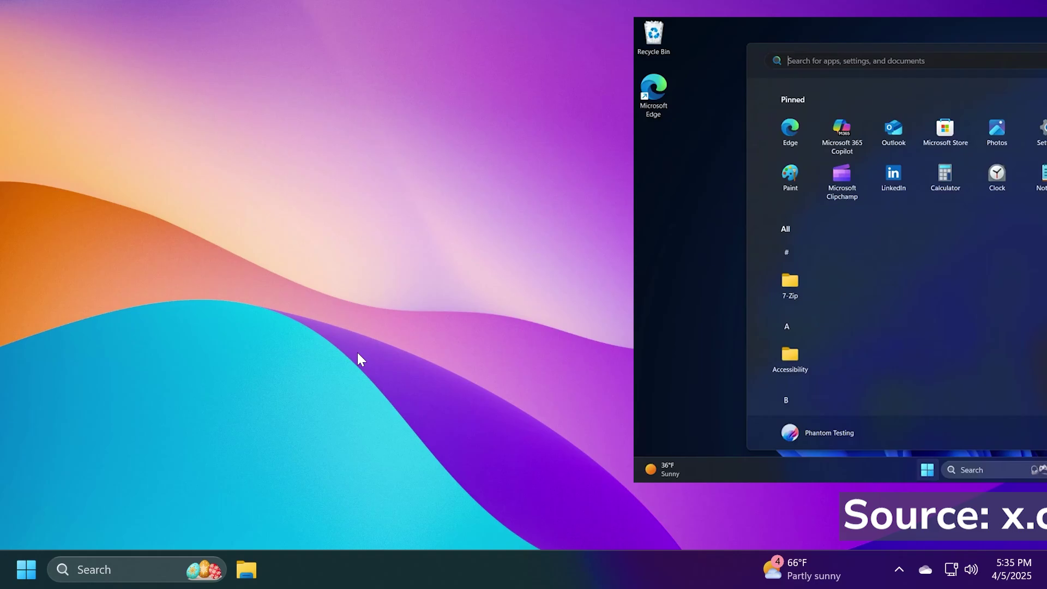
Open Start and show All apps as an alphabetical name list, scrolling through it.
key("super")
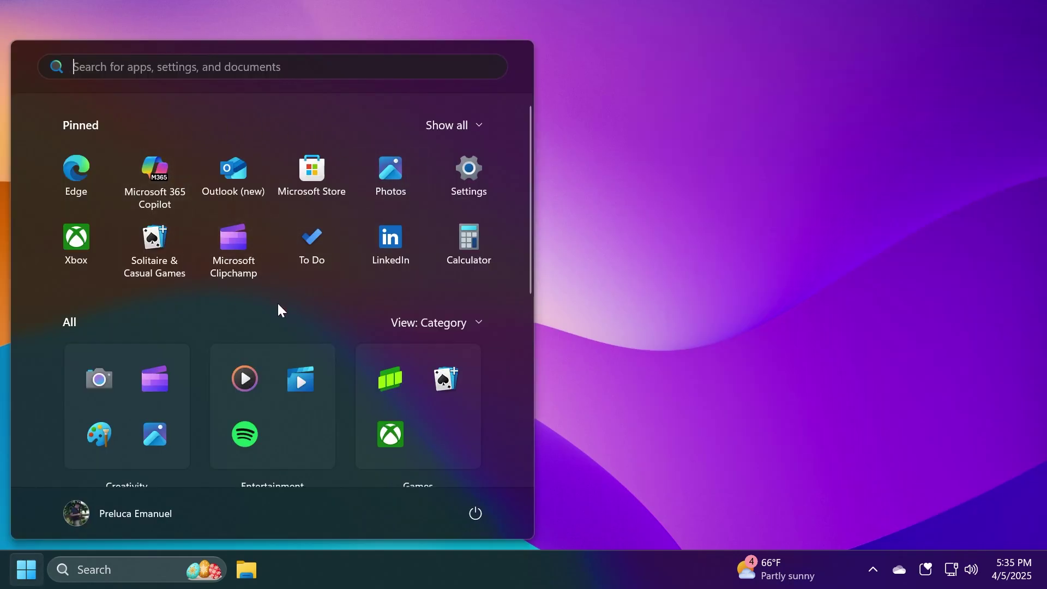
left_click(436, 322)
left_click(431, 349)
scroll(225, 352, "down", 10)
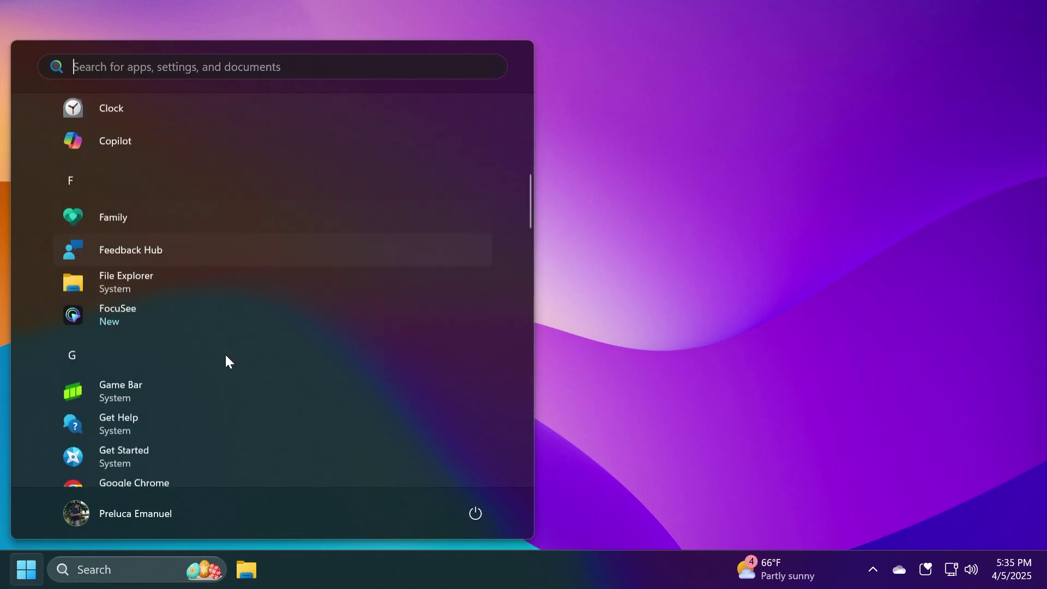
scroll(215, 351, "down", 15)
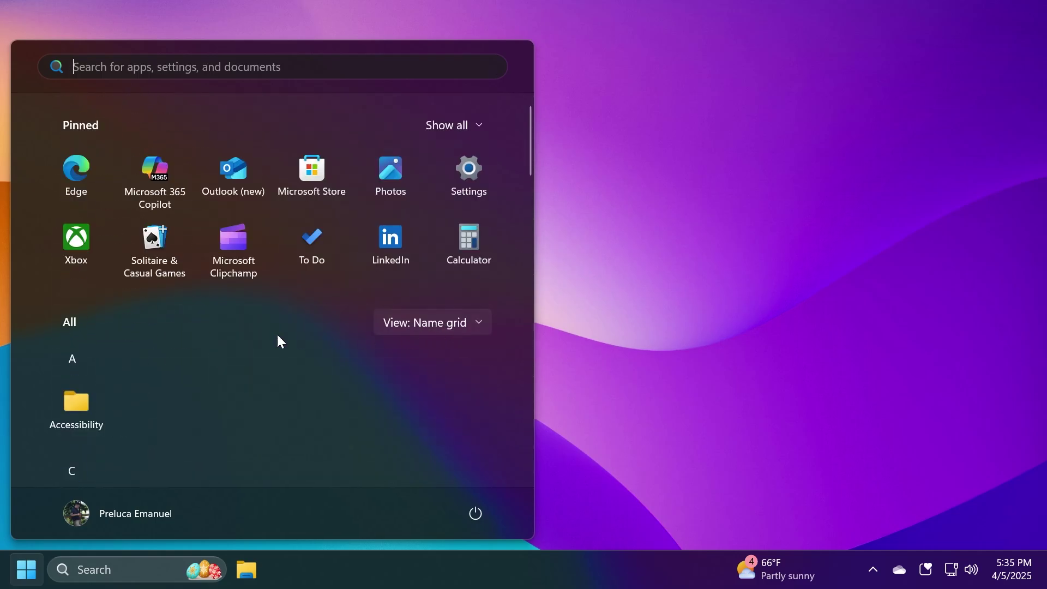
scroll(278, 341, "down", 3)
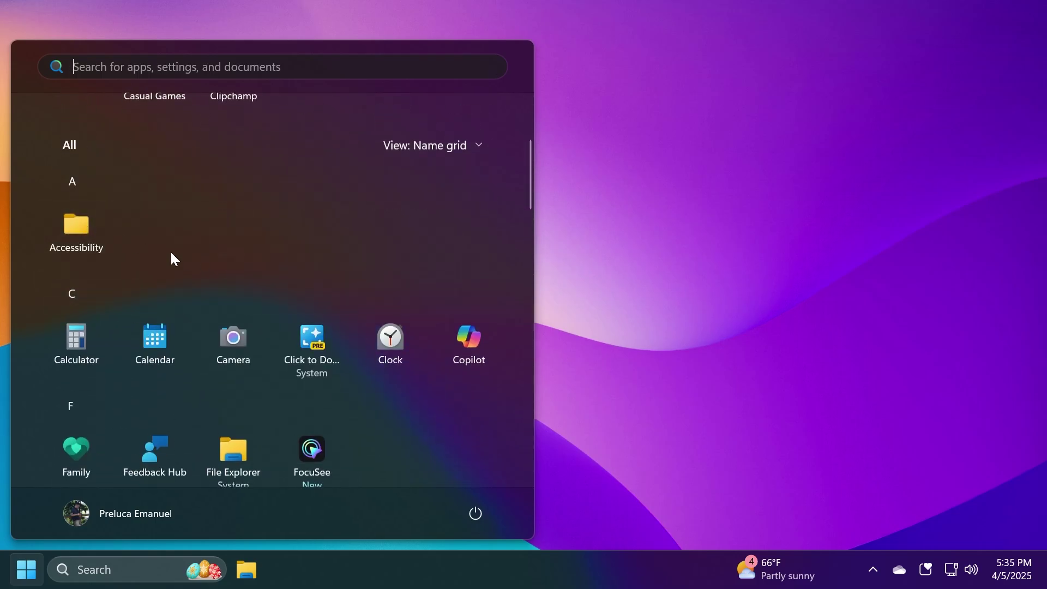
scroll(154, 276, "down", 4)
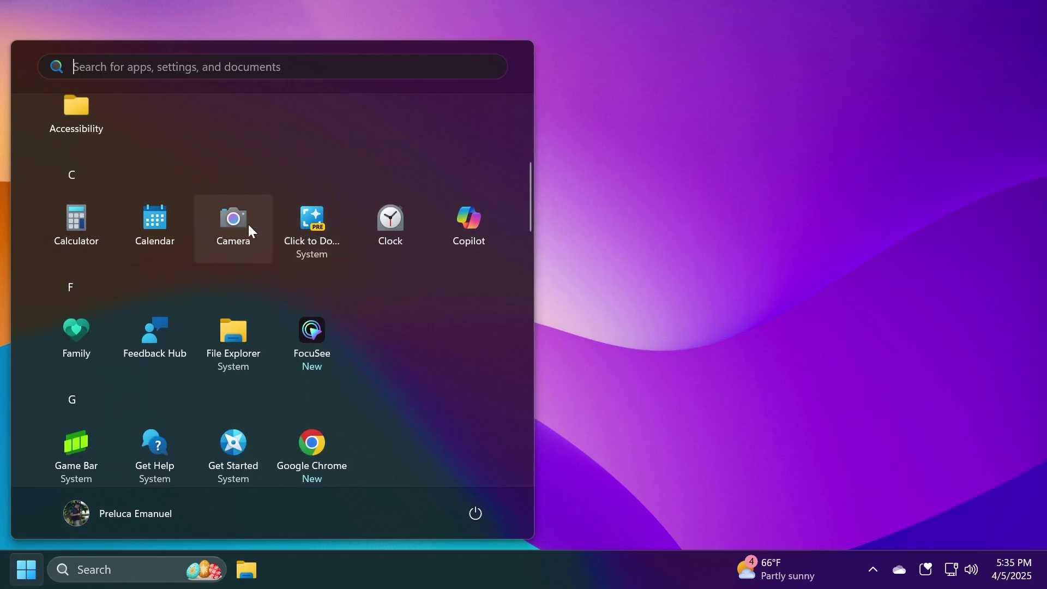
scroll(170, 245, "up", 6)
Switch All apps to Category view and scroll through the category folders.
left_click(436, 321)
left_click(426, 406)
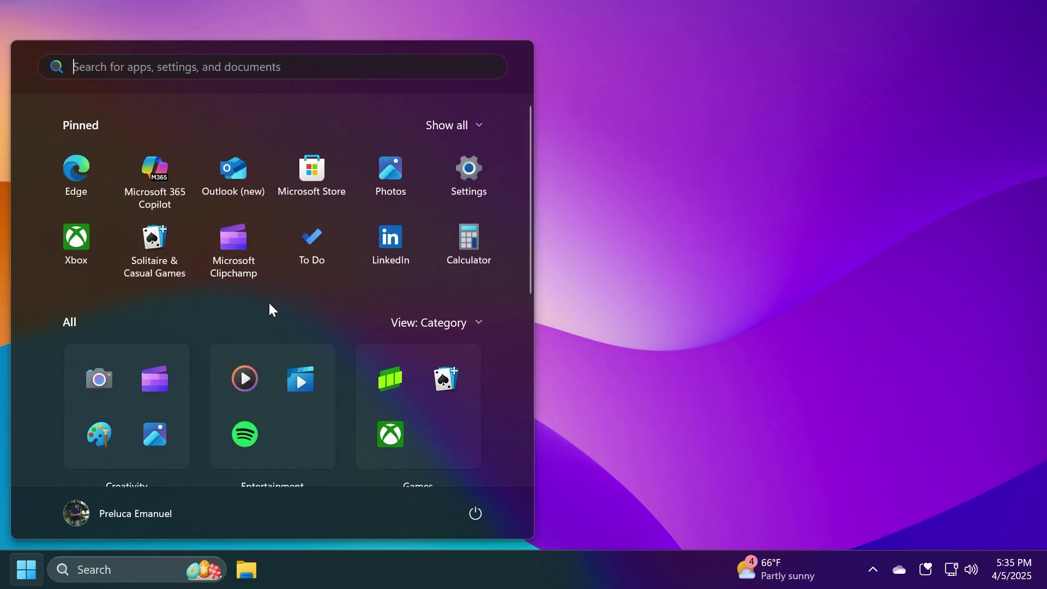
scroll(446, 327, "down", 2)
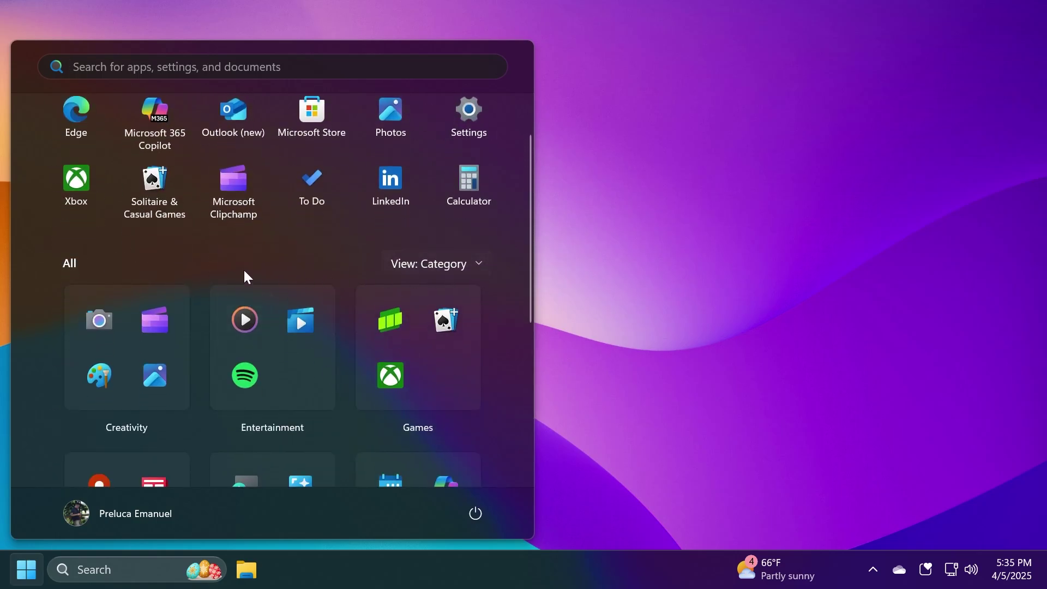
scroll(382, 382, "down", 4)
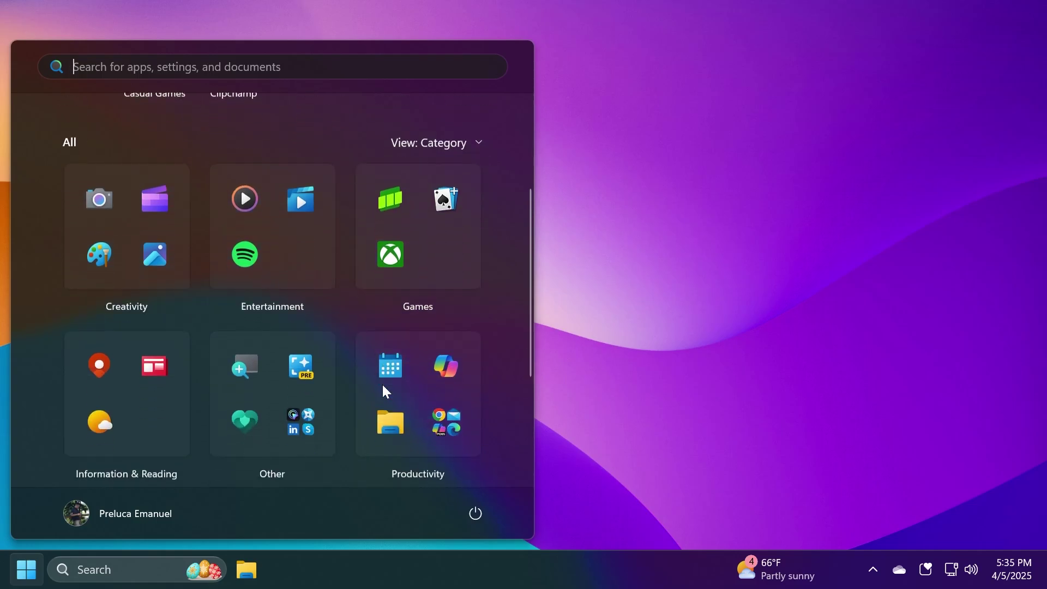
scroll(273, 390, "down", 2)
scroll(304, 320, "up", 5)
Preview the Entertainment, Productivity and Utilities & Tools category folders one by one.
left_click(303, 320)
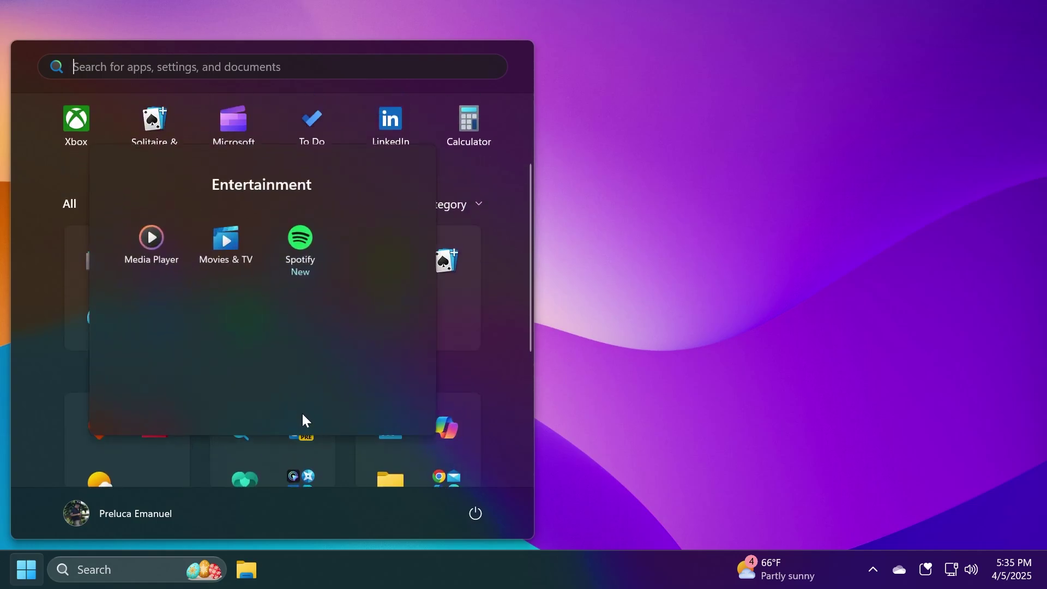
left_click(389, 372)
scroll(458, 335, "down", 3)
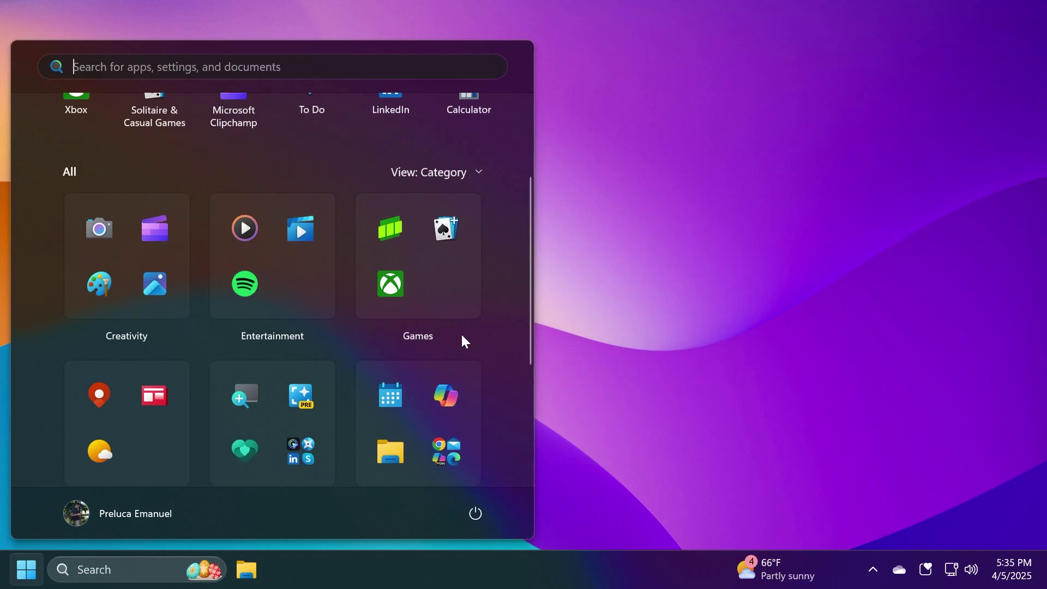
left_click(368, 395)
left_click(276, 436)
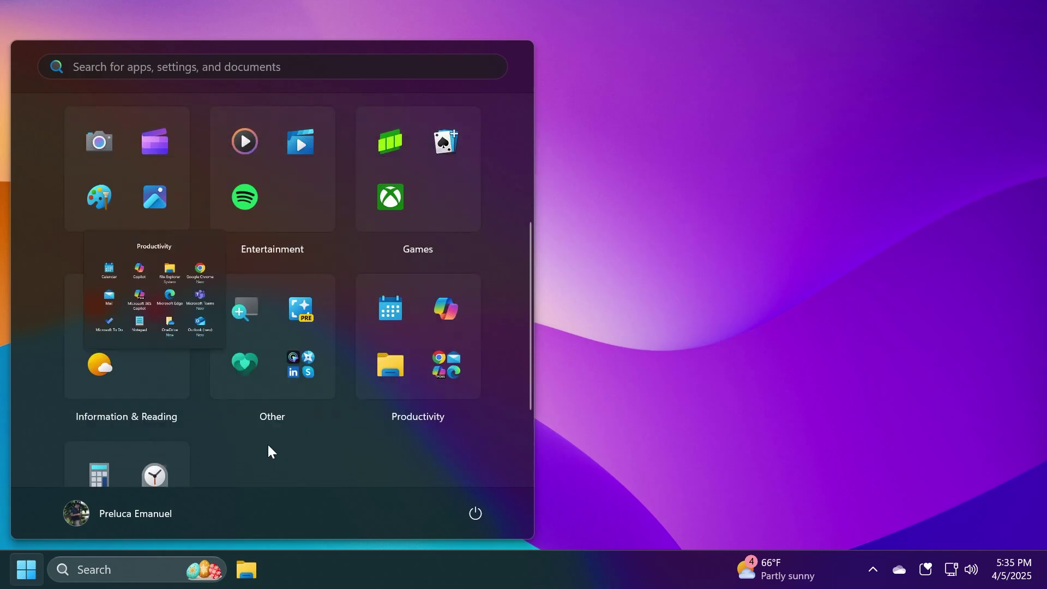
scroll(184, 405, "down", 3)
left_click(184, 405)
left_click(248, 477)
scroll(502, 350, "up", 6)
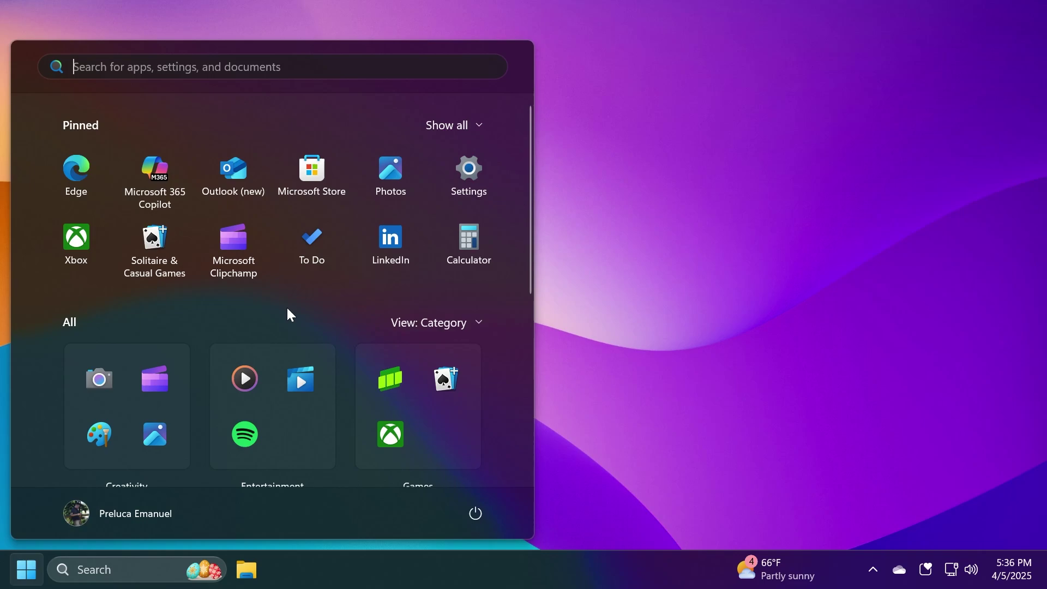
Dismiss the Start menu by clicking an empty spot on the desktop.
left_click(648, 274)
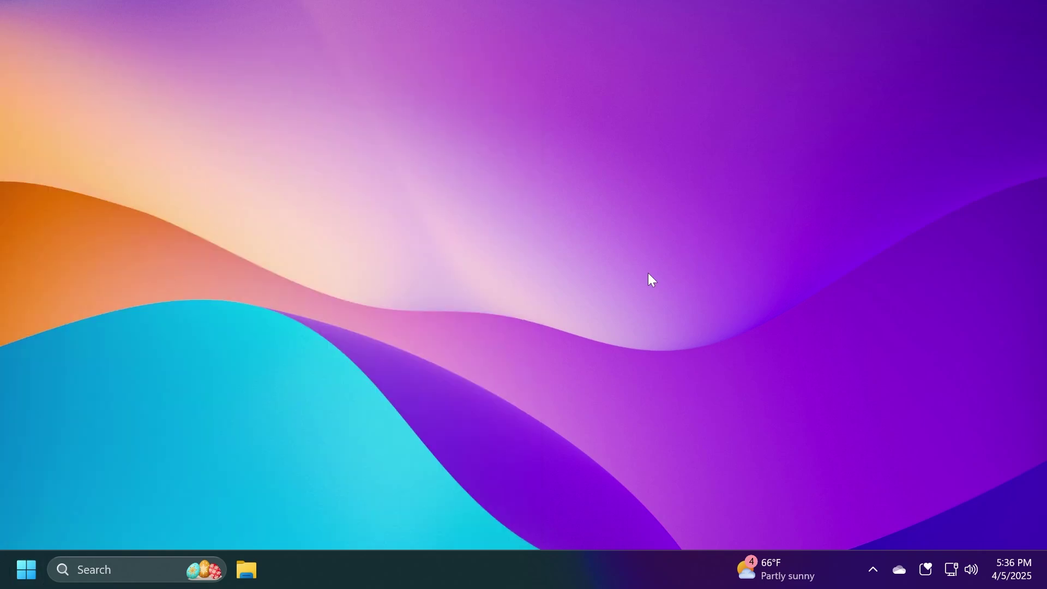